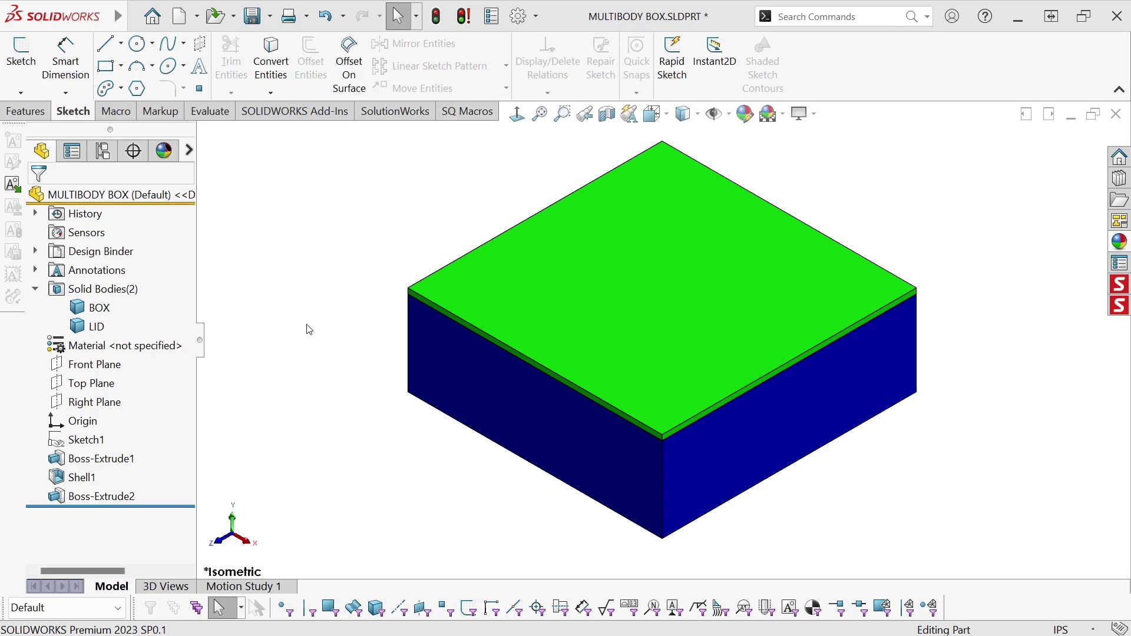
# Step: In SolidWorks, display Sketch1's dimensions on the model, then deselect the sketch
pyautogui.click(58, 444)
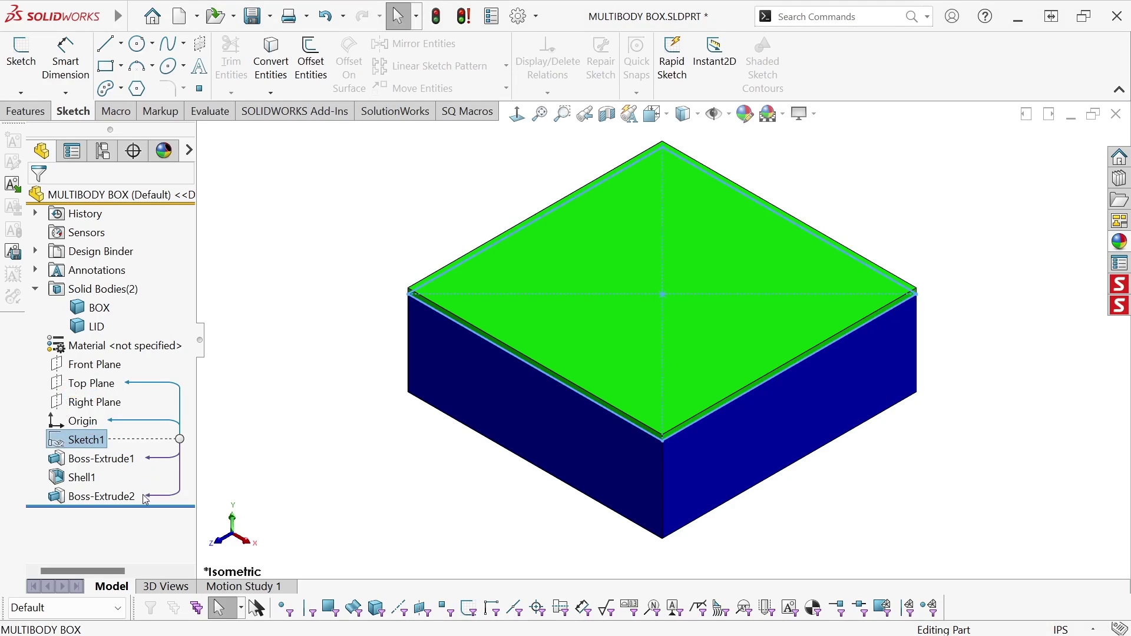
pyautogui.doubleClick(62, 439)
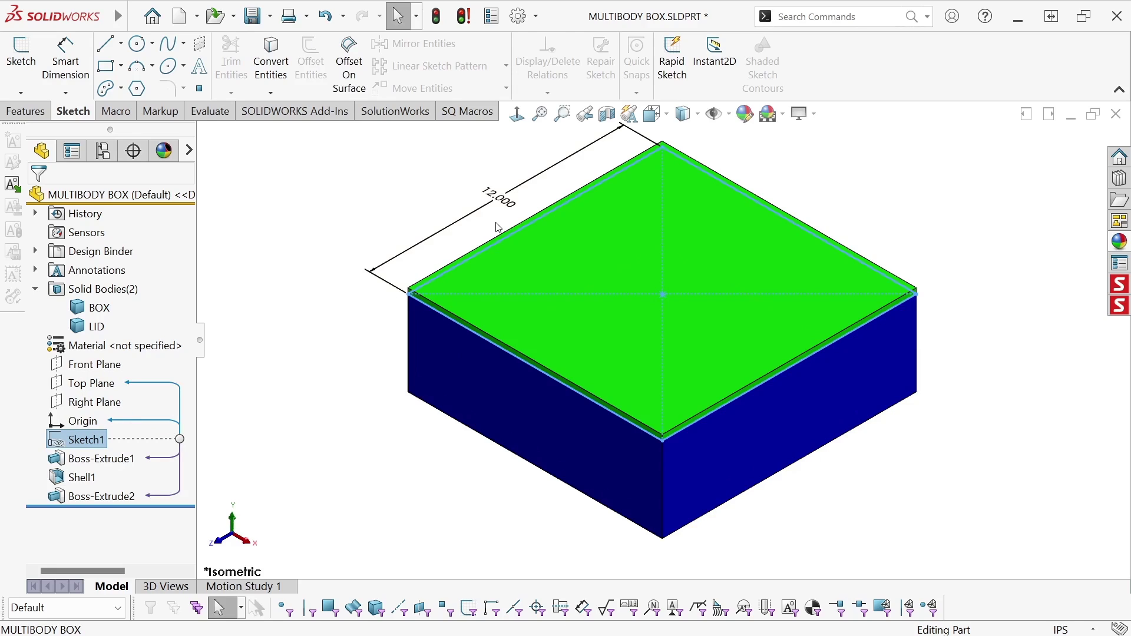
pyautogui.click(339, 370)
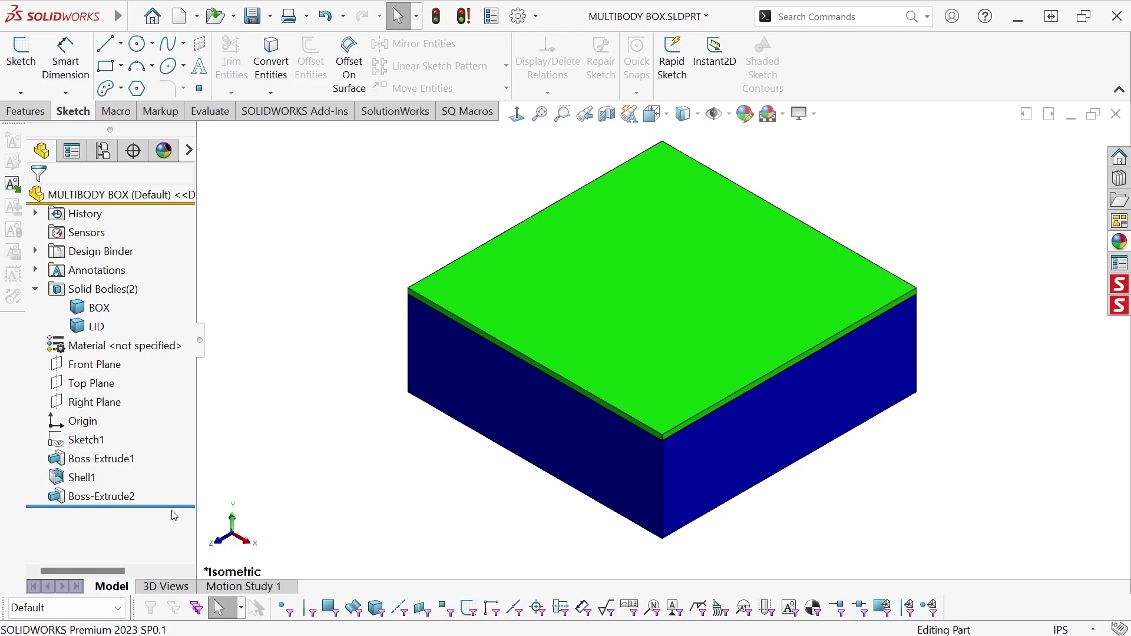
# Step: Roll the SolidWorks part back to the solid box, then forward through the shell and green lid
pyautogui.moveTo(177, 505); pyautogui.dragTo(177, 449)
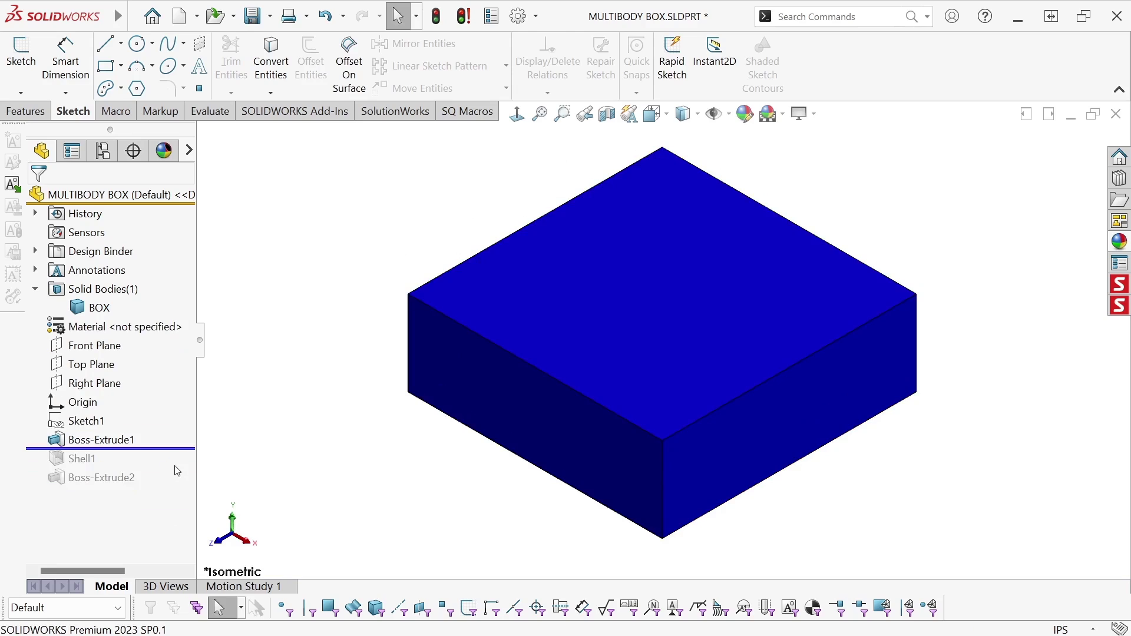
pyautogui.click(188, 451)
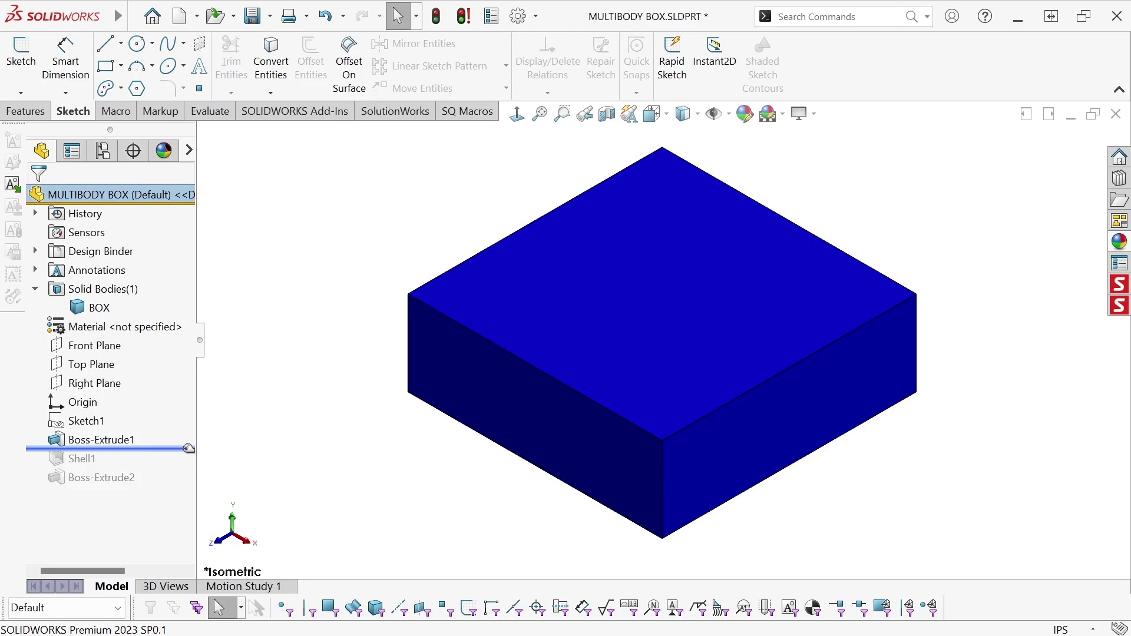
pyautogui.moveTo(189, 451); pyautogui.dragTo(188, 466)
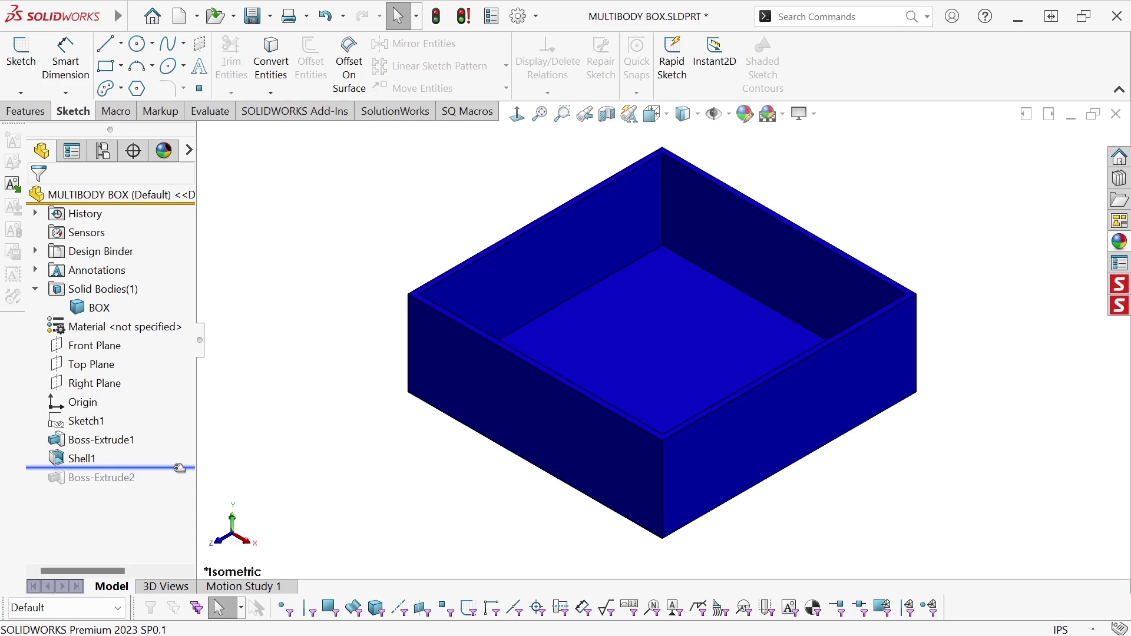
pyautogui.click(179, 469)
pyautogui.moveTo(179, 468); pyautogui.dragTo(178, 487)
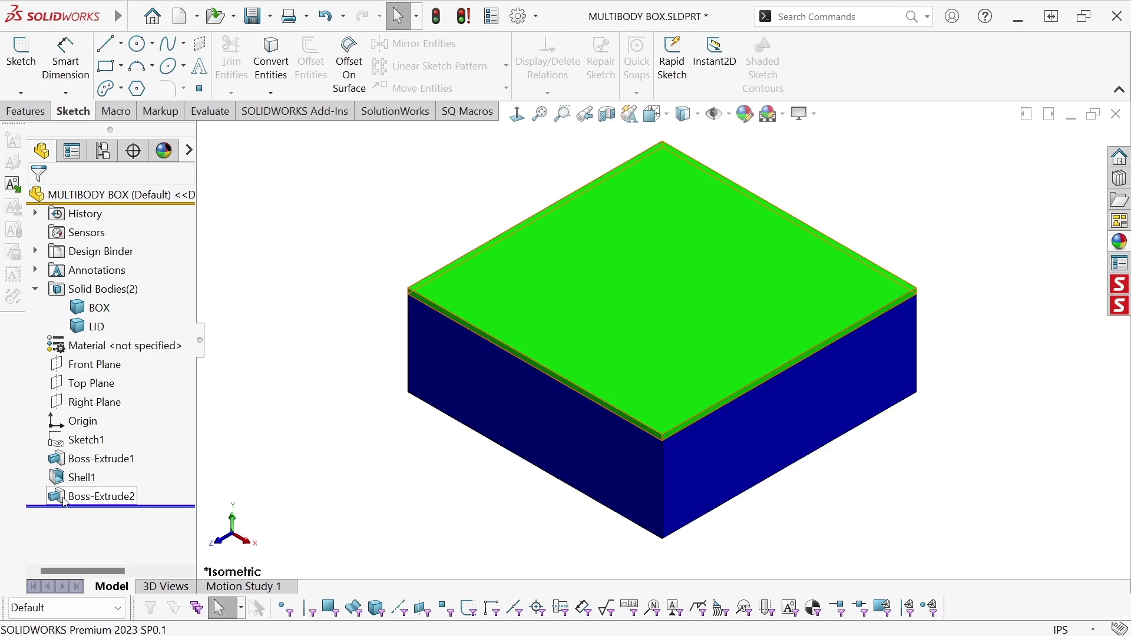
# Step: Open the lid's extrusion feature for editing and confirm its settings
pyautogui.click(94, 496)
pyautogui.click(82, 453)
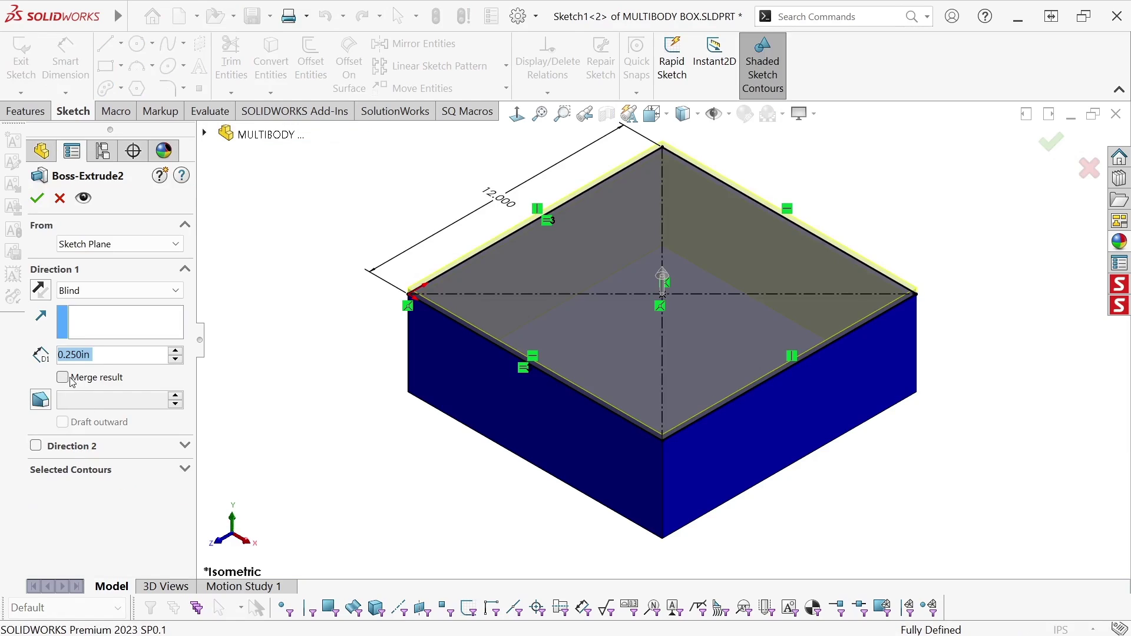
pyautogui.click(38, 200)
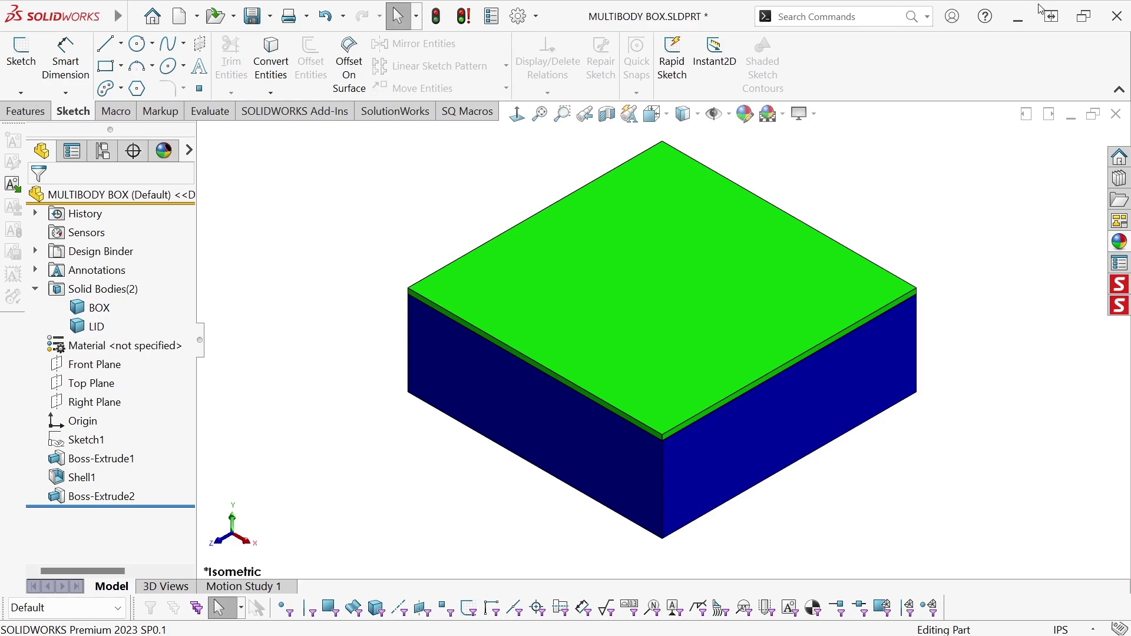
# Step: In CATIA, expand PartBody and Sketch.1's AbsoluteAxis, Geometry and Constraints nodes, then collapse Sketch.1
pyautogui.click(1018, 17)
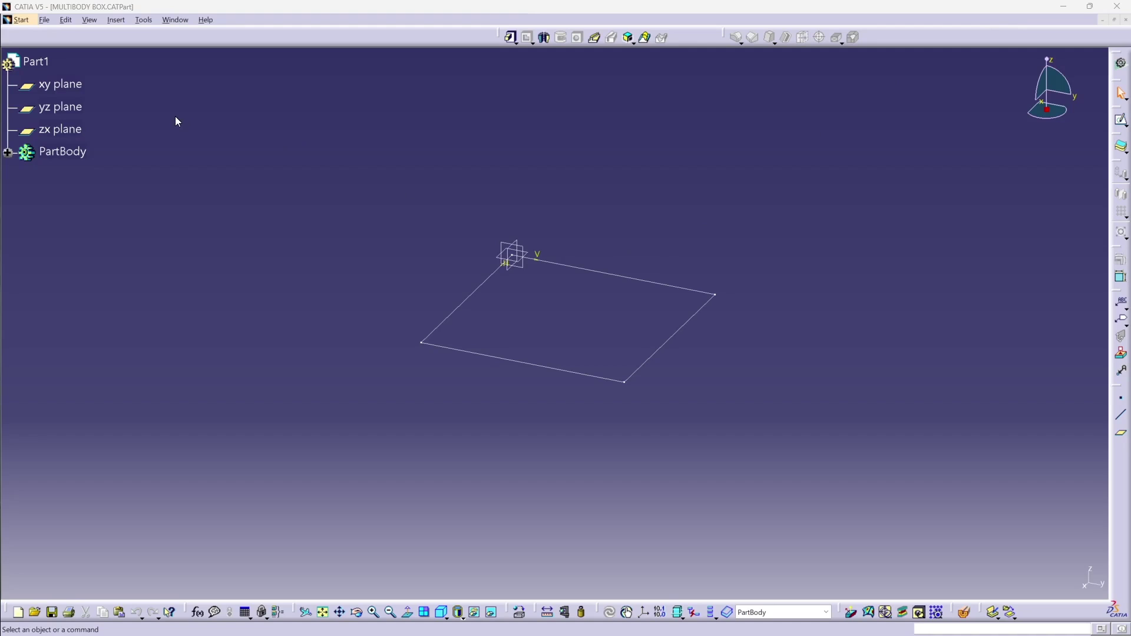
pyautogui.click(9, 154)
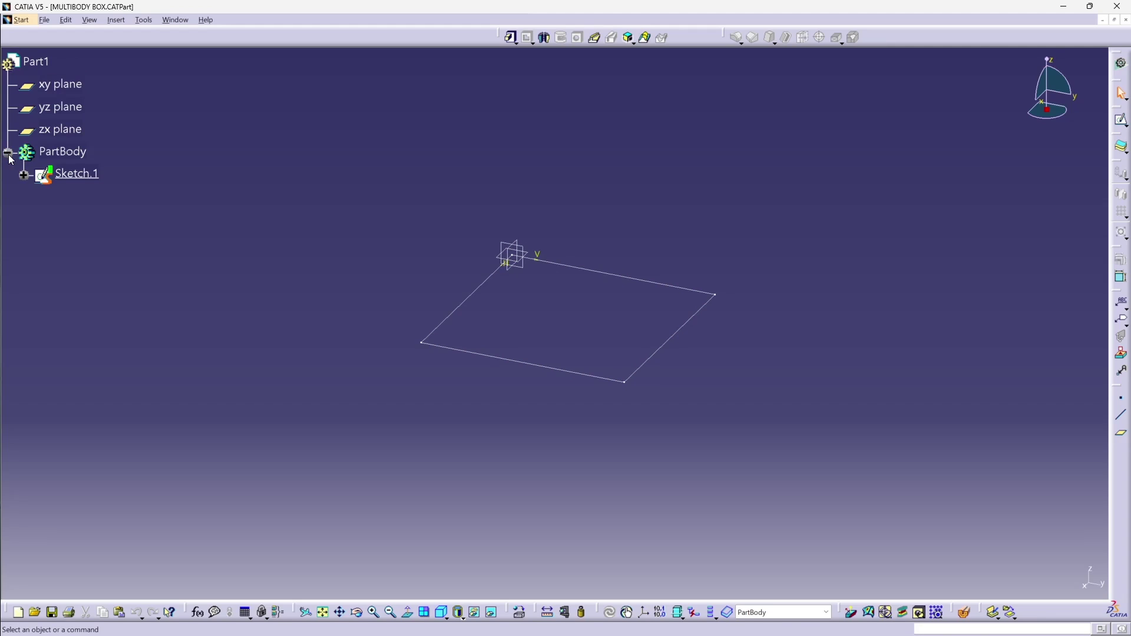
pyautogui.click(39, 176)
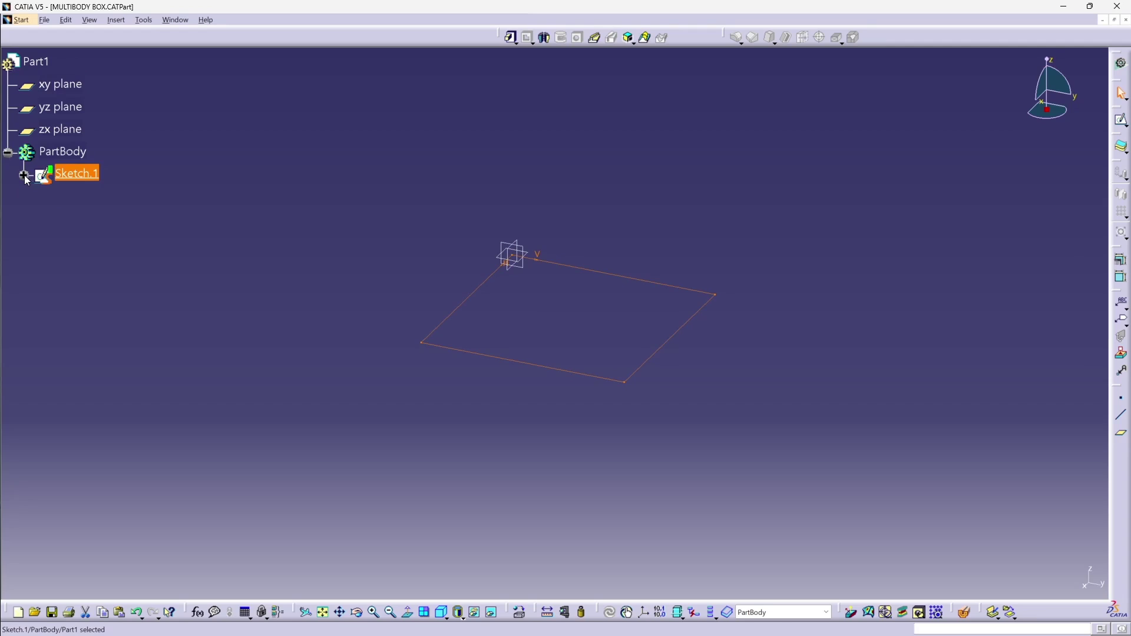
pyautogui.click(23, 174)
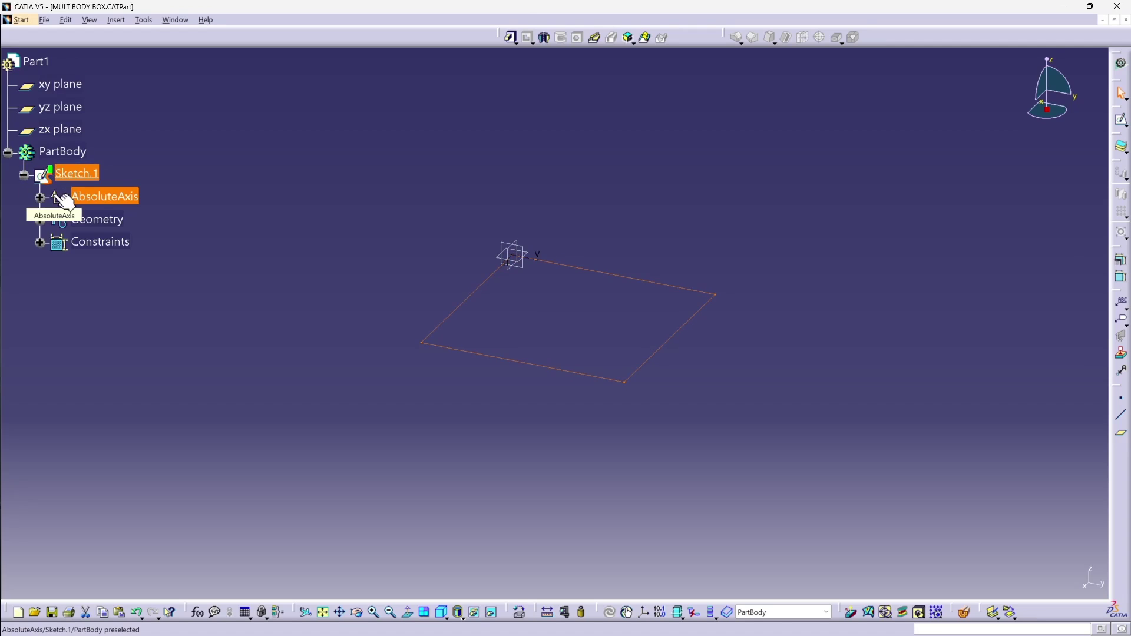
pyautogui.click(40, 197)
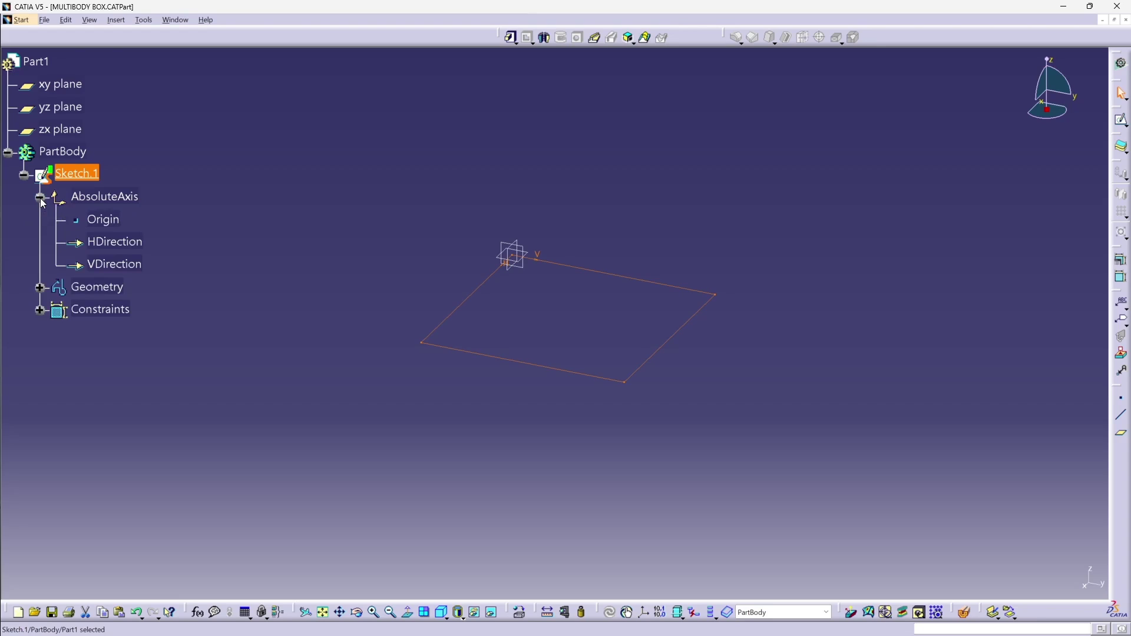
pyautogui.click(40, 288)
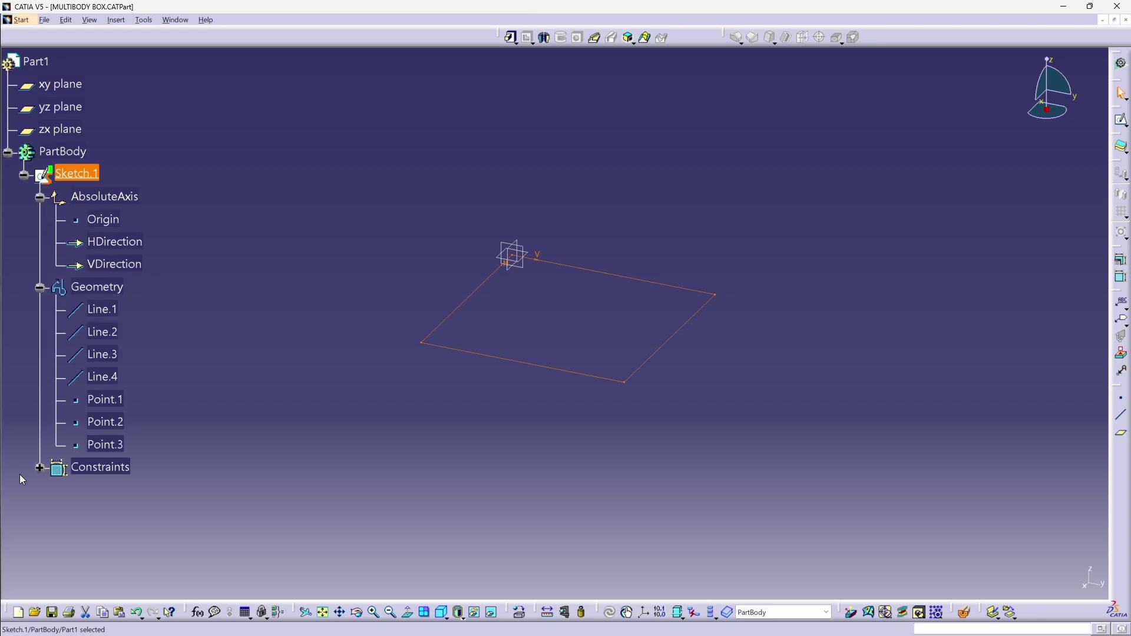
pyautogui.click(40, 469)
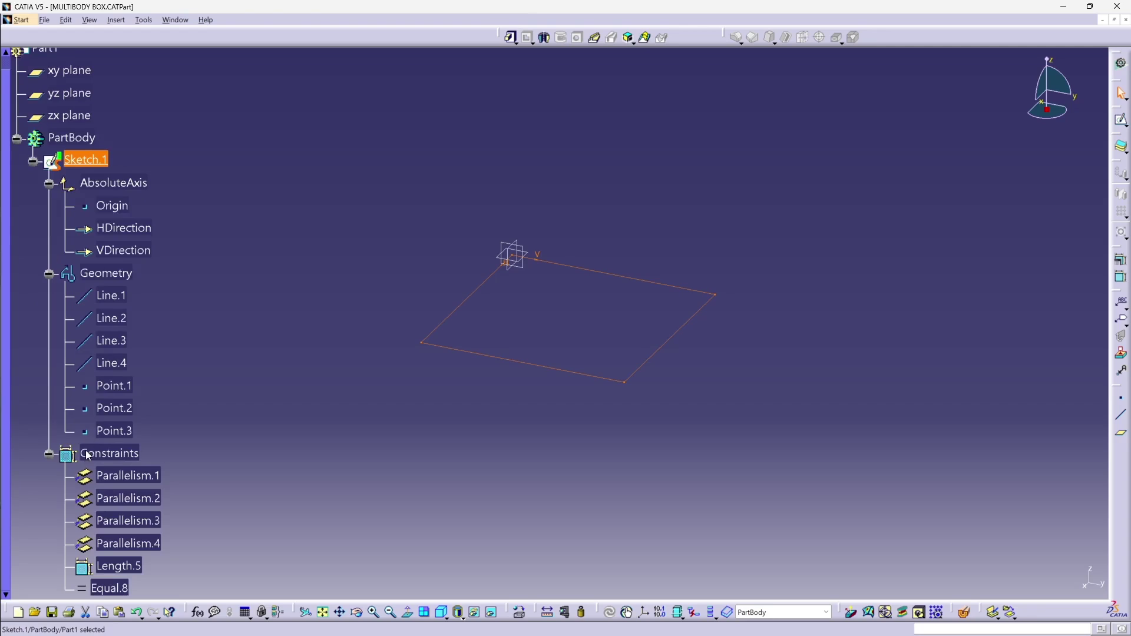
pyautogui.click(34, 161)
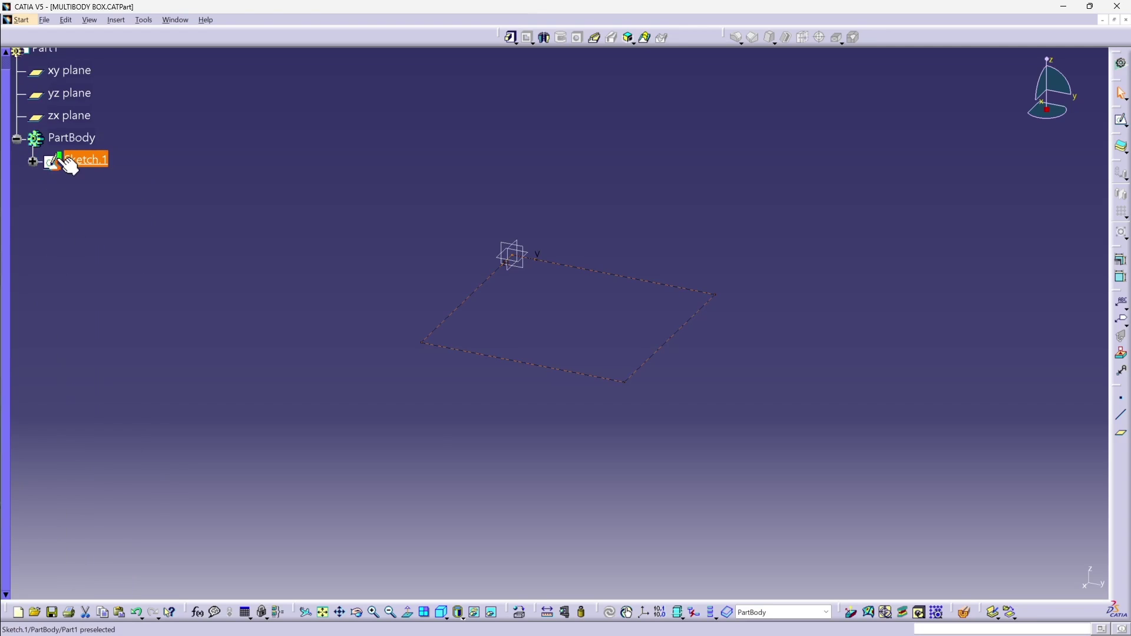
# Step: Pad Sketch.1 to a 4in length in the reversed, downward direction
pyautogui.click(510, 37)
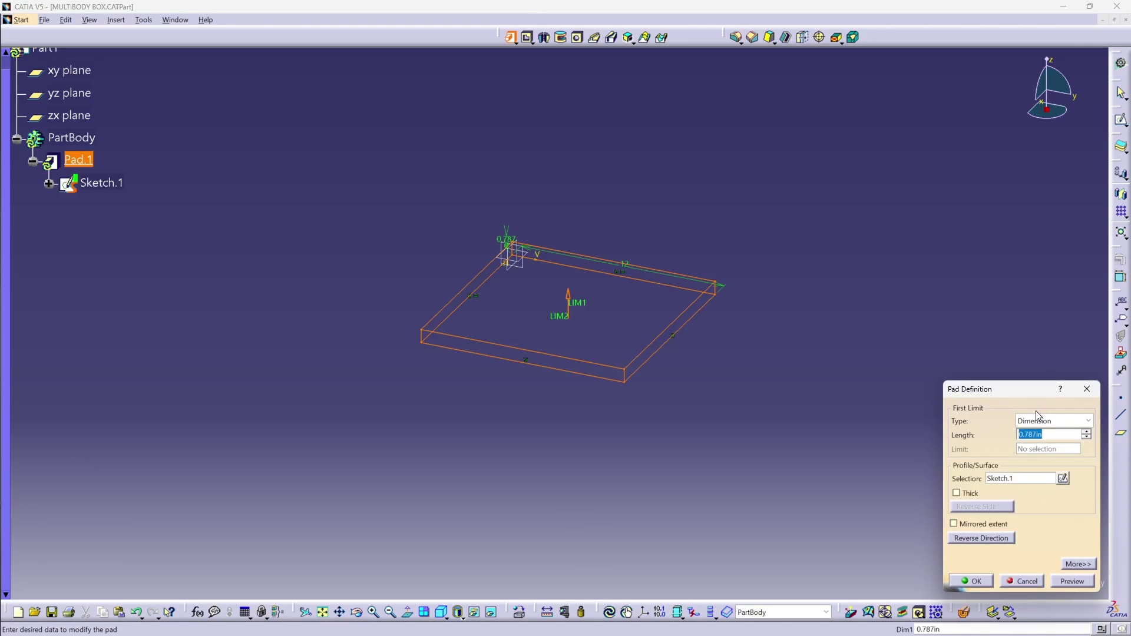
pyautogui.write('4')
pyautogui.click(980, 538)
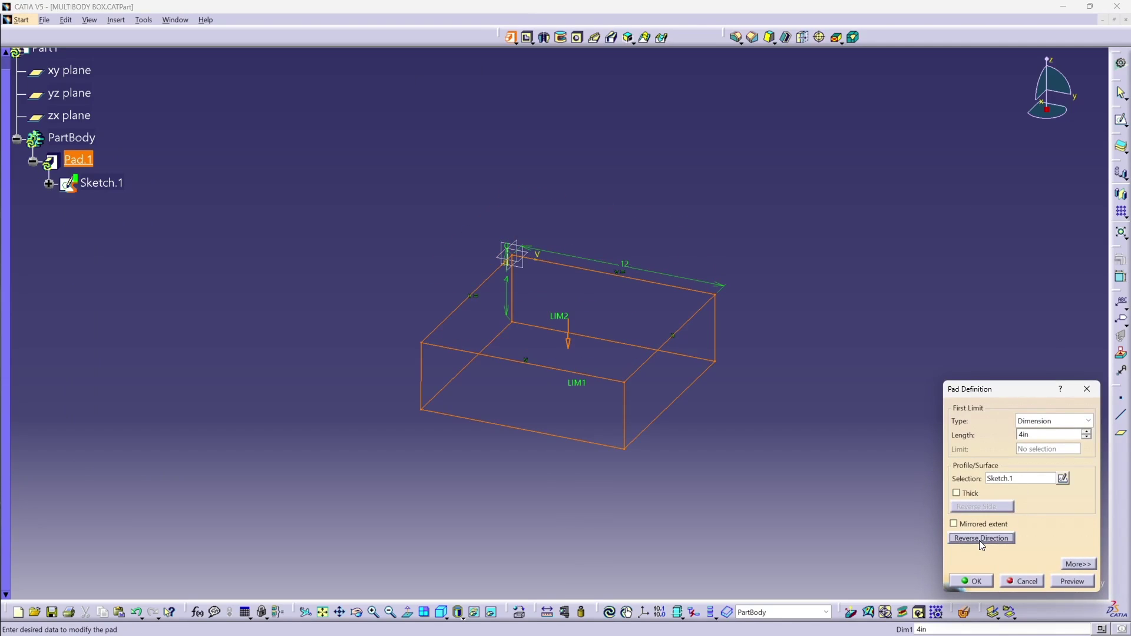
pyautogui.click(973, 581)
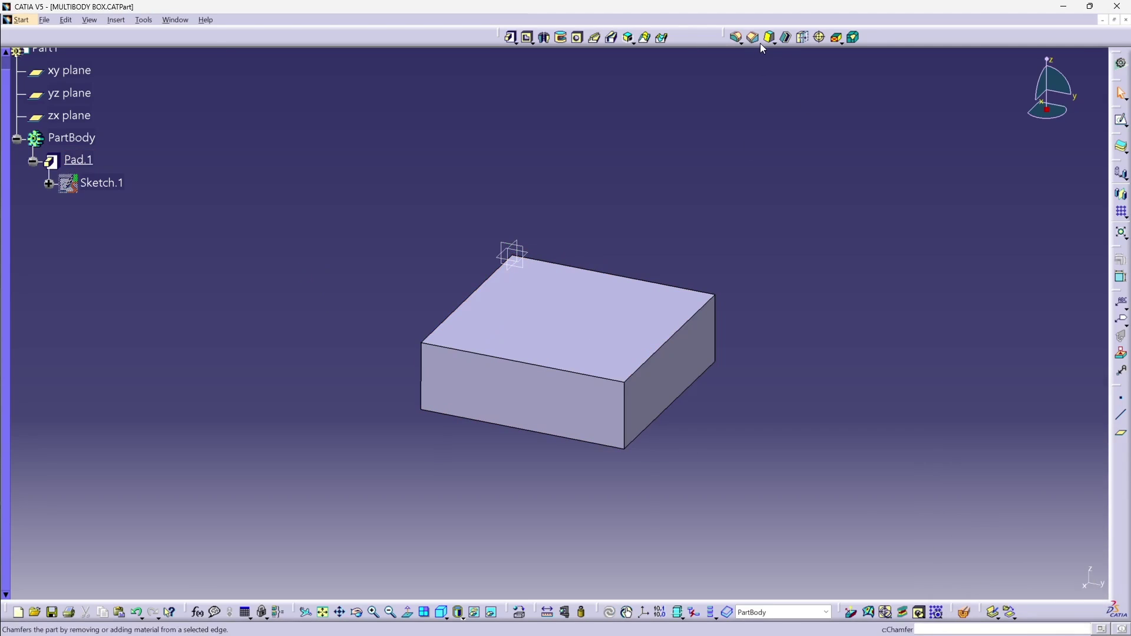
# Step: Shell the pad with 0.25in inside thickness, removing the top face
pyautogui.click(785, 37)
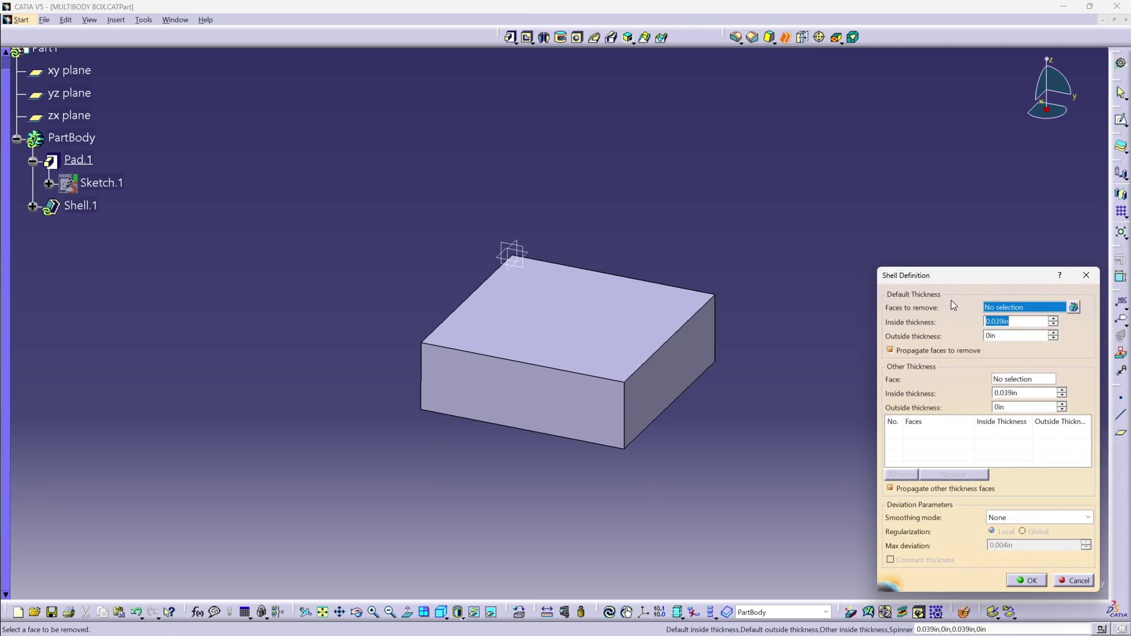
pyautogui.write('.25')
pyautogui.press('Return')
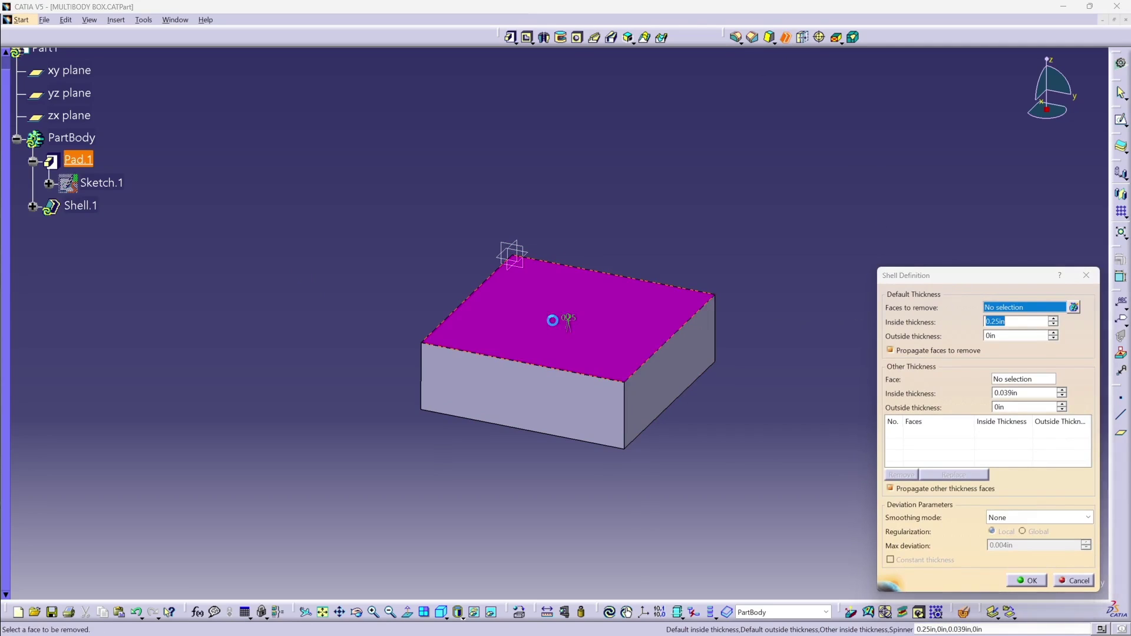
pyautogui.click(560, 321)
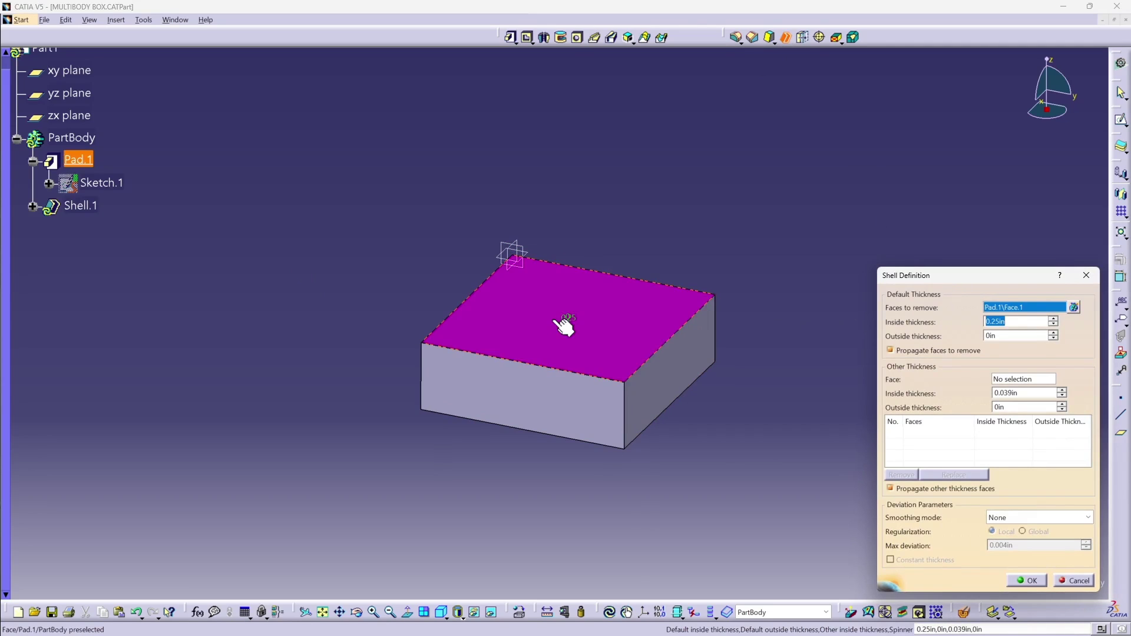
pyautogui.click(1025, 582)
pyautogui.click(860, 446)
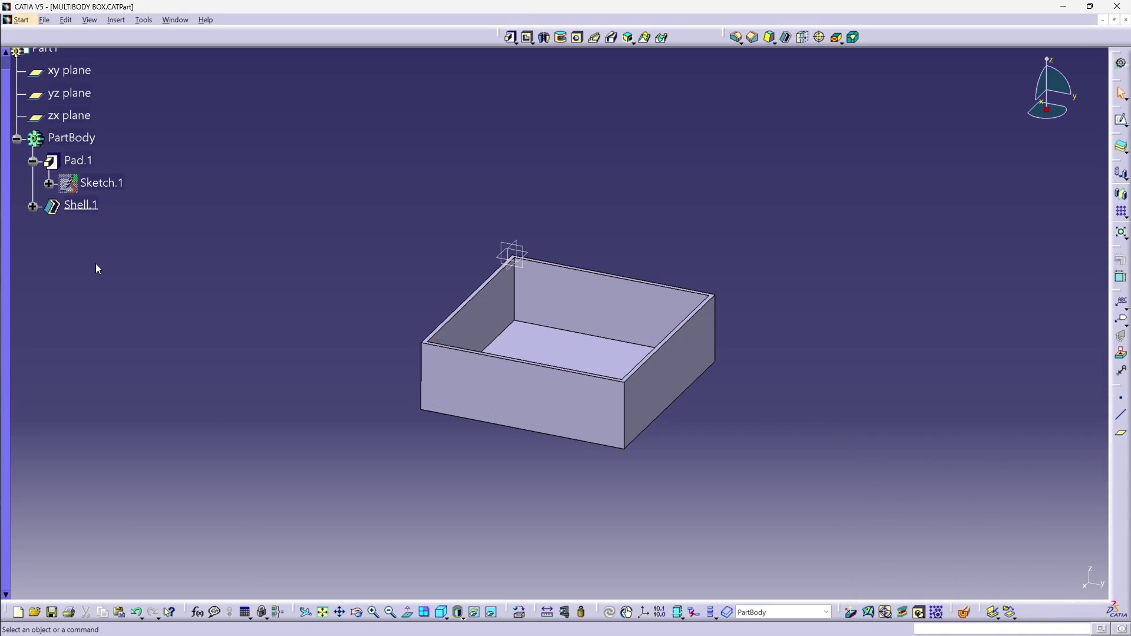
# Step: In PartBody's properties, set the feature name to BOX and the fill colour to blue
pyautogui.rightClick(72, 139)
pyautogui.click(106, 198)
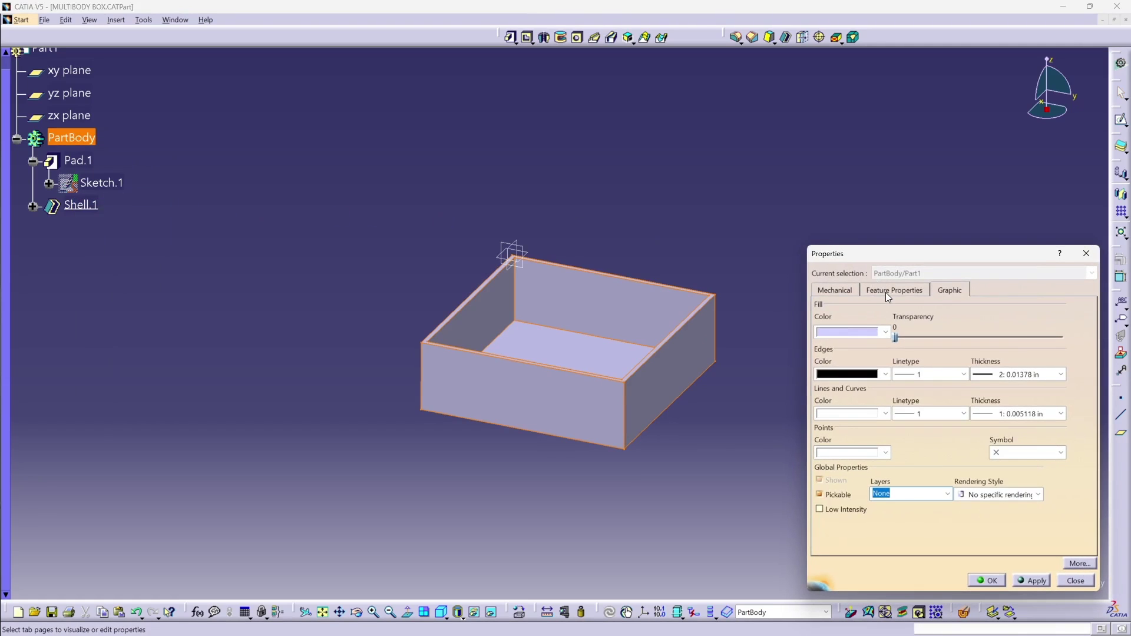
pyautogui.click(887, 293)
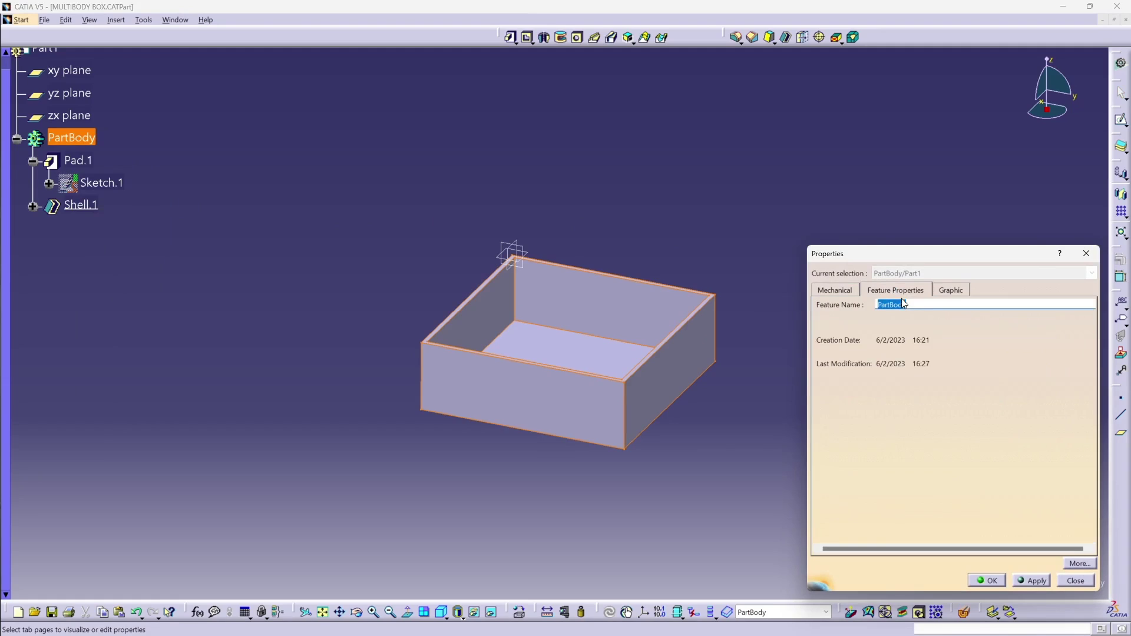
pyautogui.write('BOX')
pyautogui.click(949, 289)
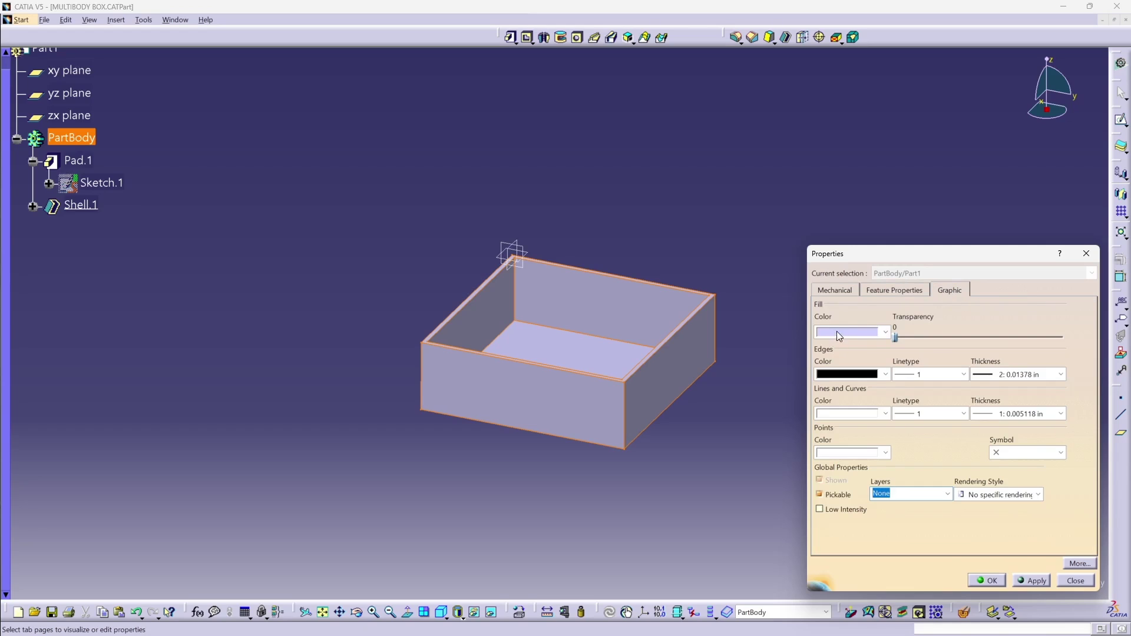
pyautogui.click(837, 331)
pyautogui.click(850, 438)
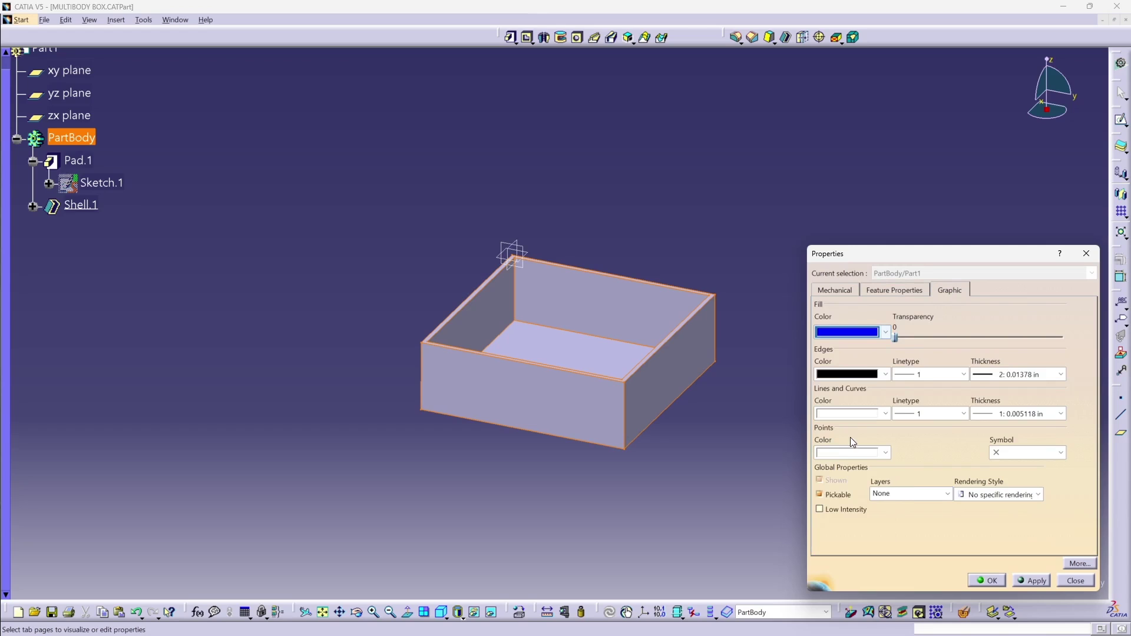
pyautogui.click(986, 582)
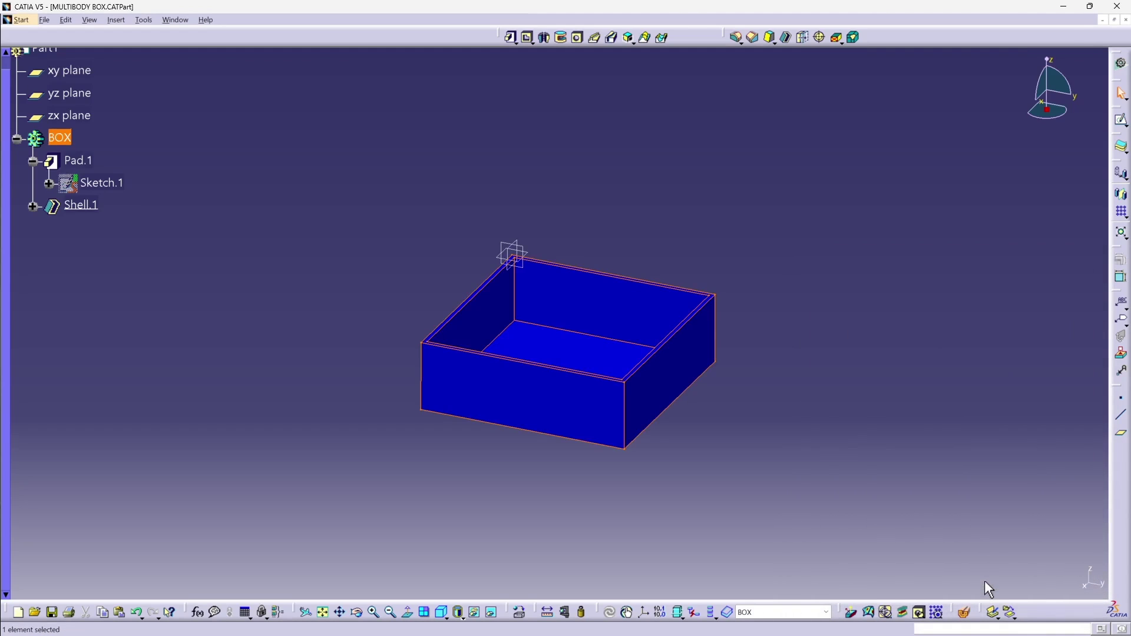
pyautogui.click(336, 218)
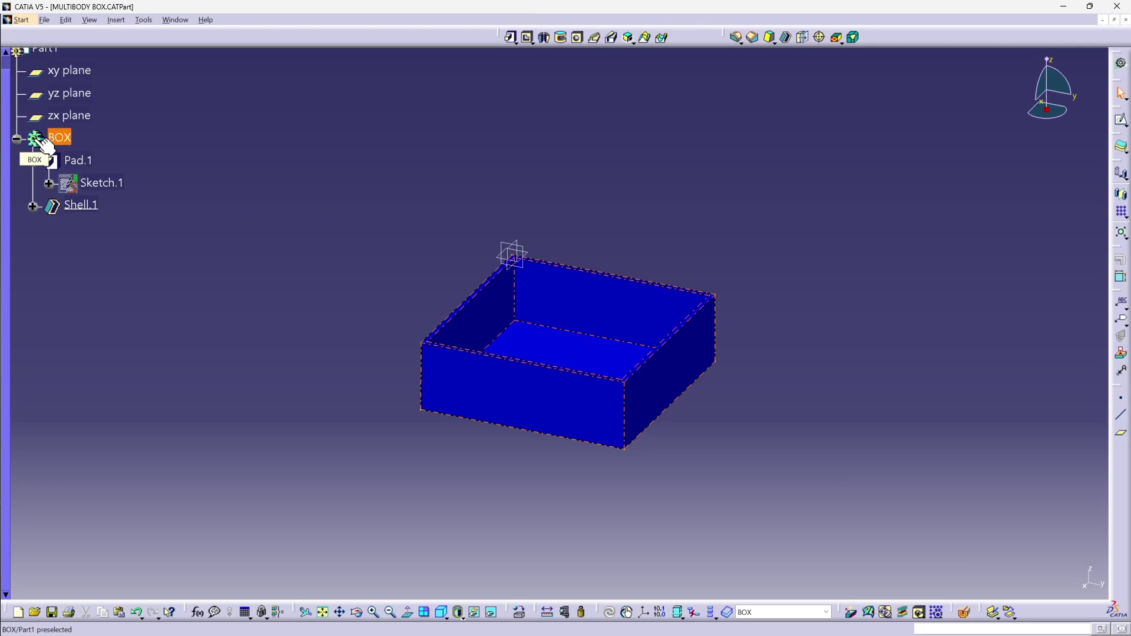
pyautogui.scroll(2, 46, 146)
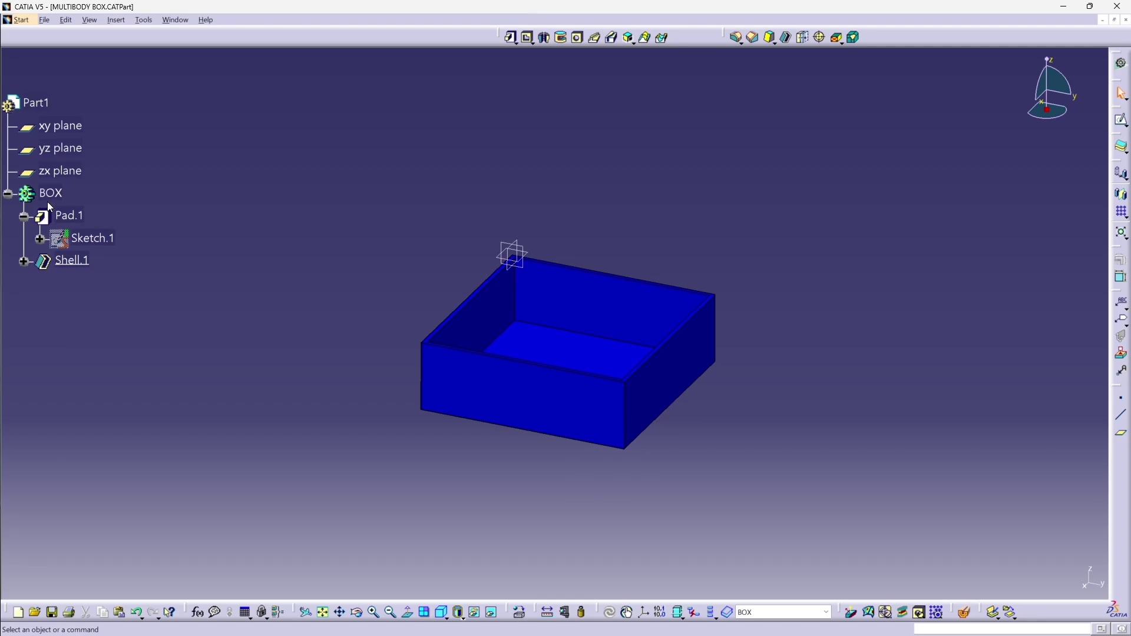
# Step: Insert a new body and, in its properties, name it LID with a green fill colour
pyautogui.click(116, 19)
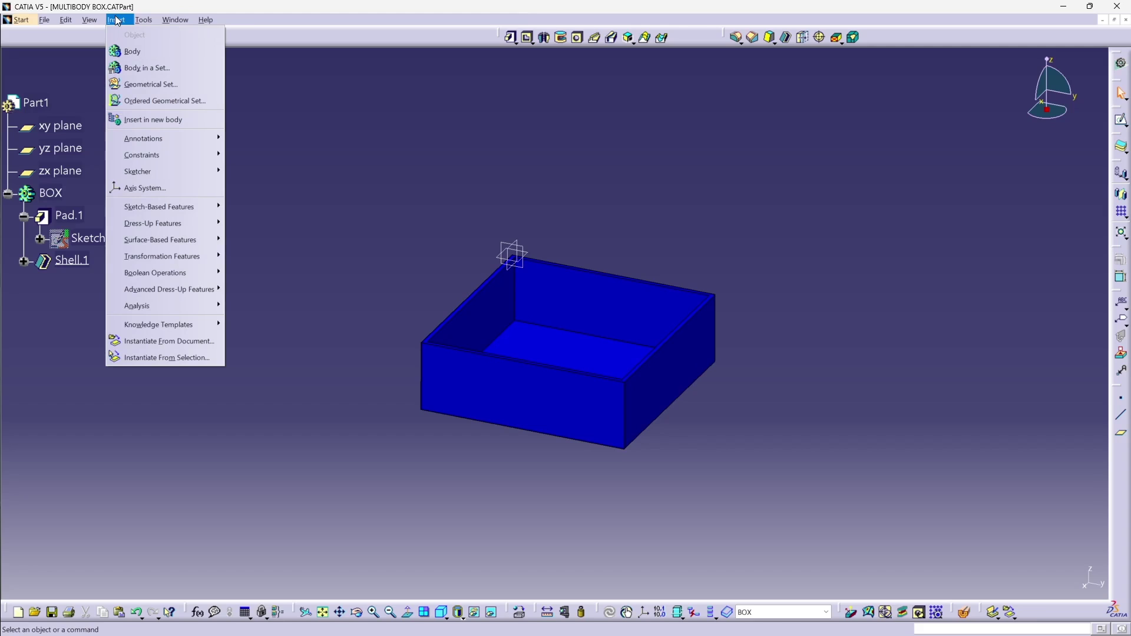
pyautogui.click(133, 52)
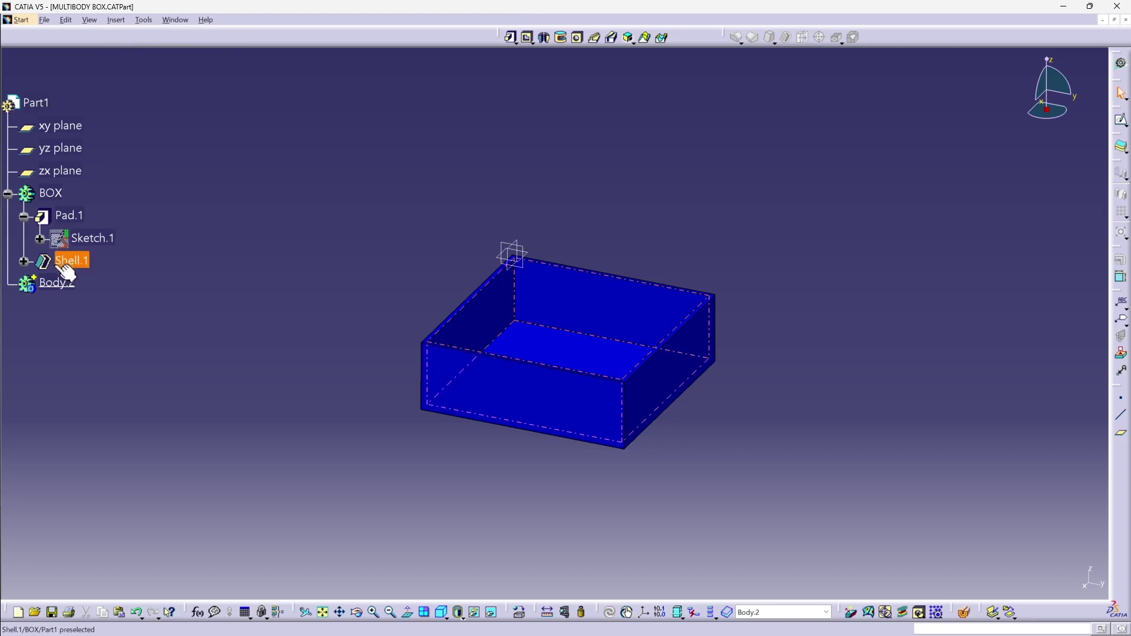
pyautogui.rightClick(50, 290)
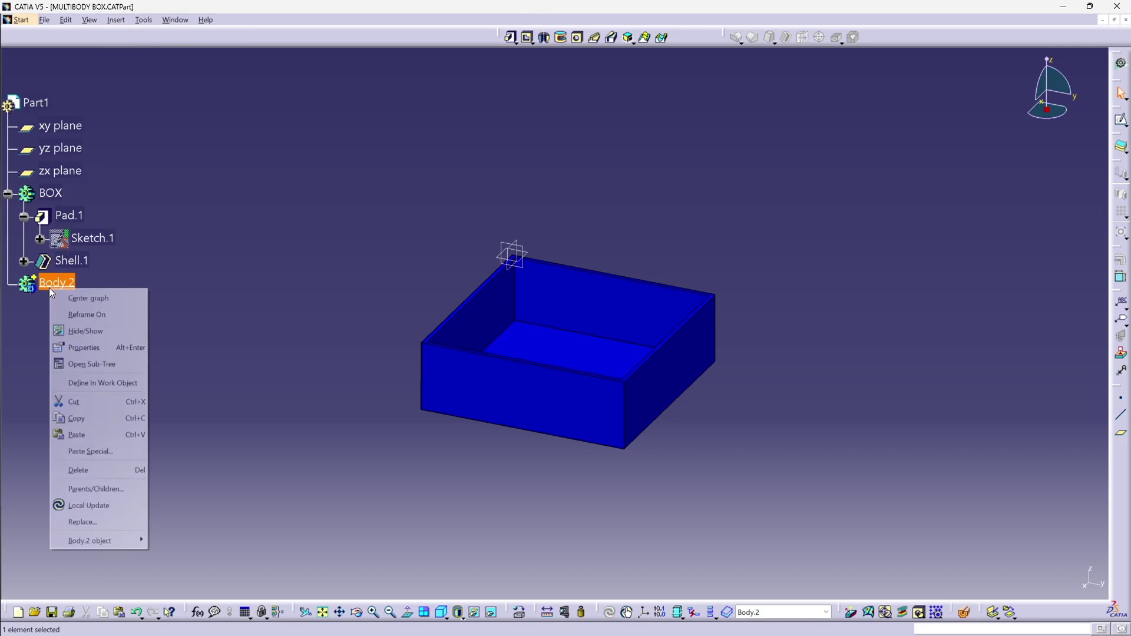
pyautogui.click(98, 347)
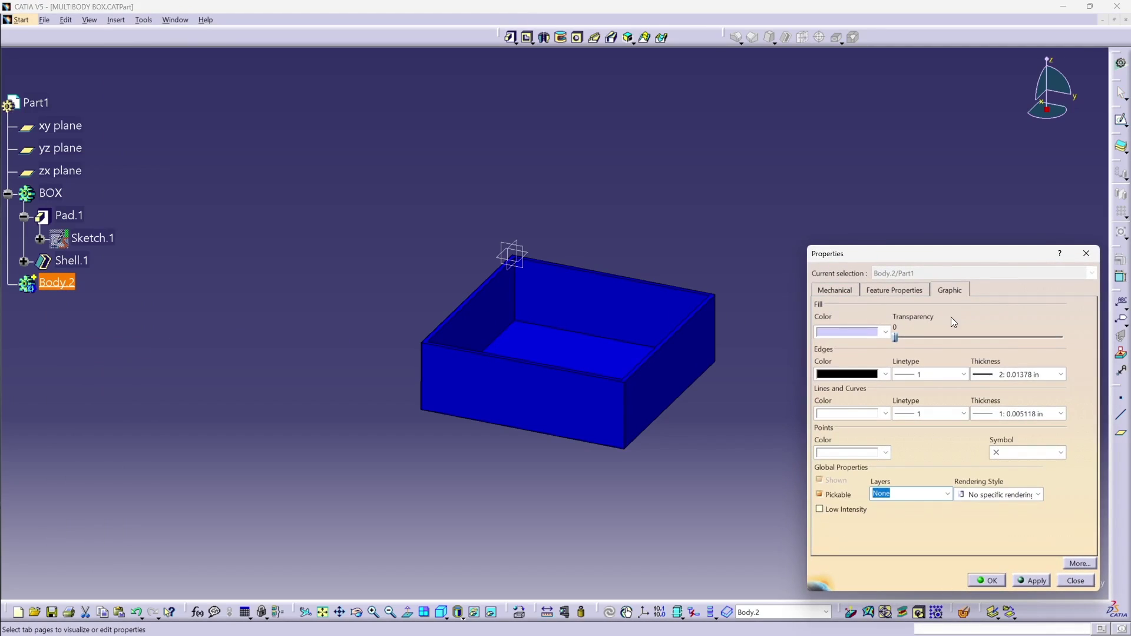
pyautogui.click(914, 293)
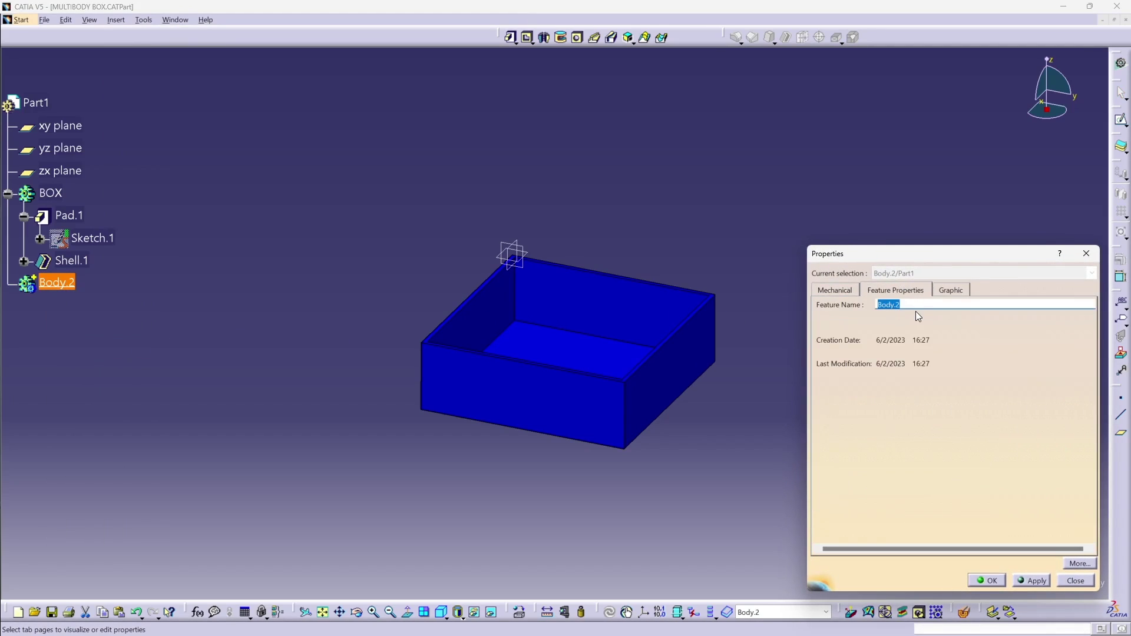
pyautogui.write('LID')
pyautogui.click(952, 291)
pyautogui.click(864, 330)
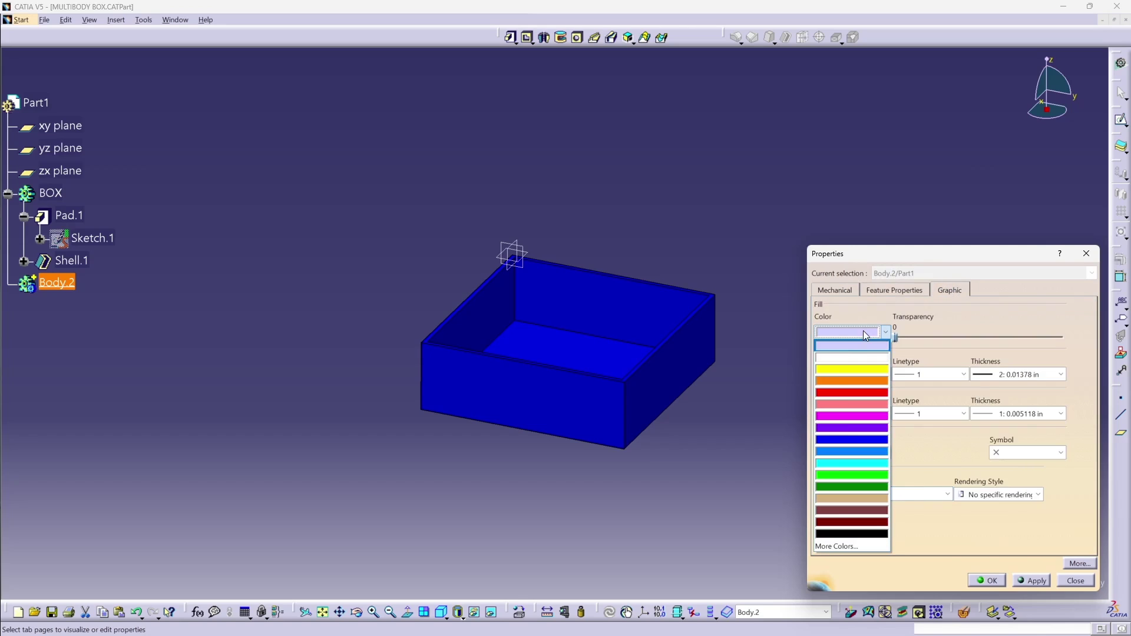
pyautogui.click(846, 474)
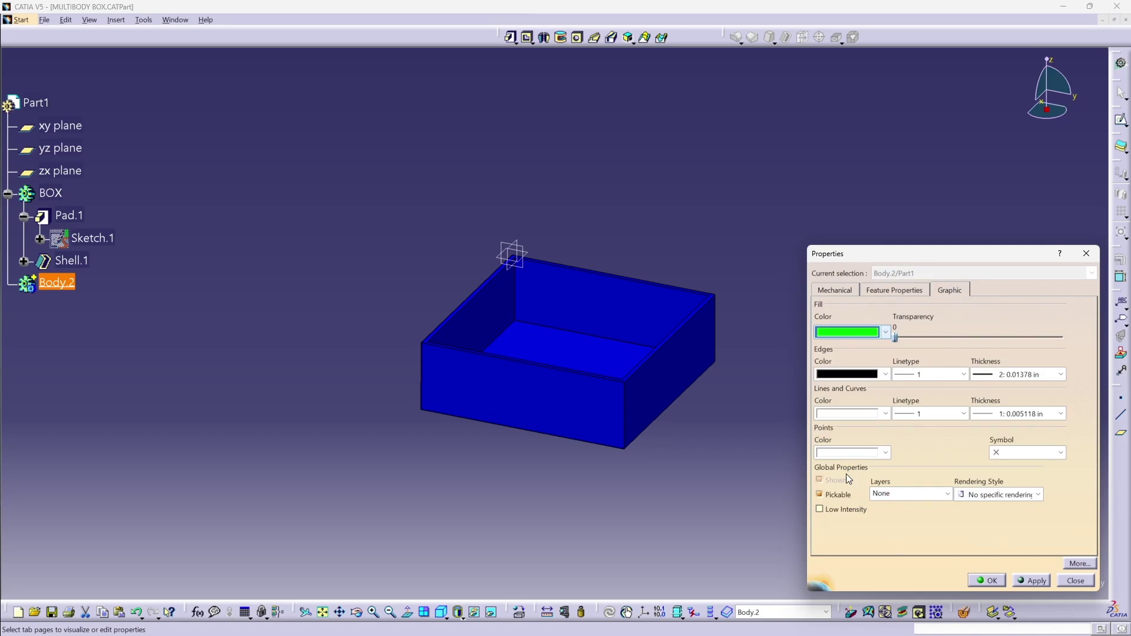
pyautogui.click(986, 579)
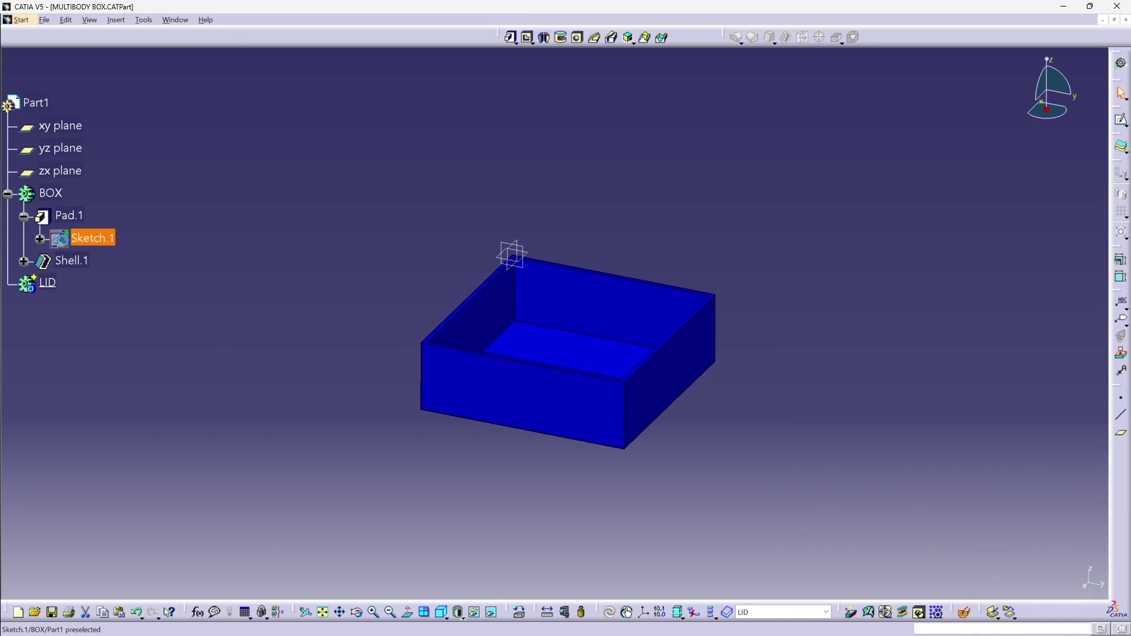
# Step: Copy Sketch.1 and paste it into the LID body, then expand LID to show Sketch.2
pyautogui.rightClick(71, 242)
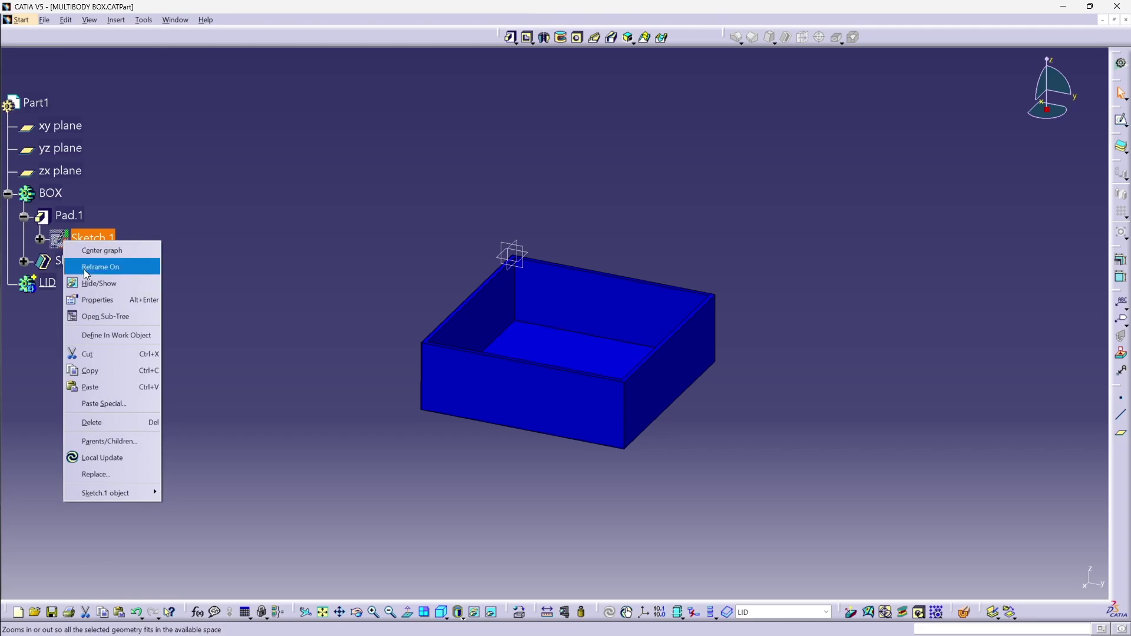
pyautogui.click(93, 373)
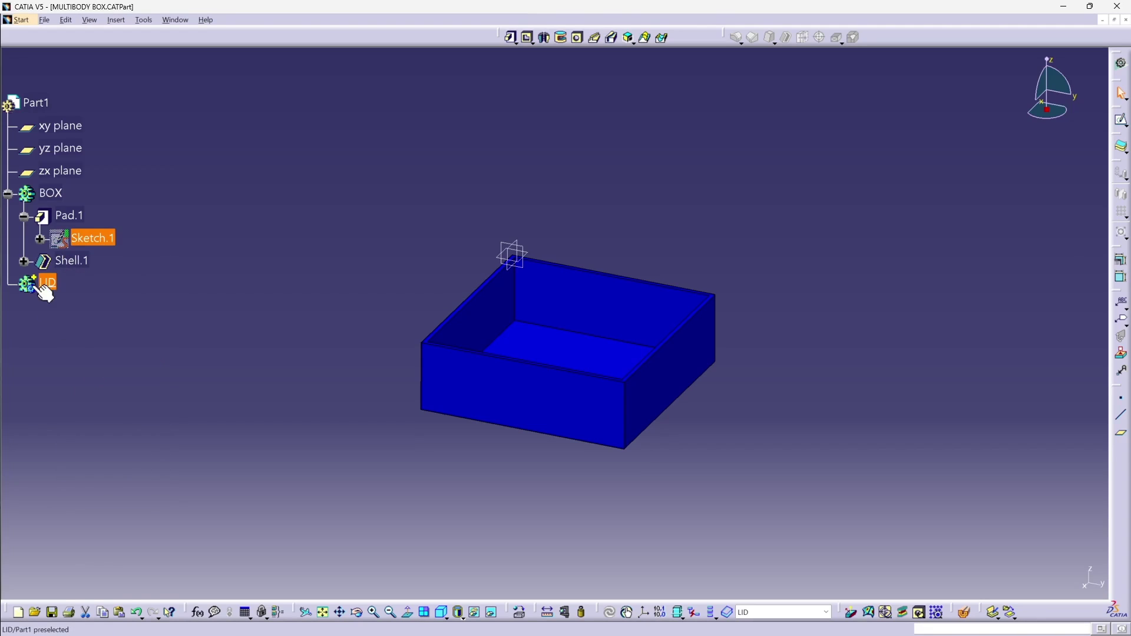
pyautogui.rightClick(33, 286)
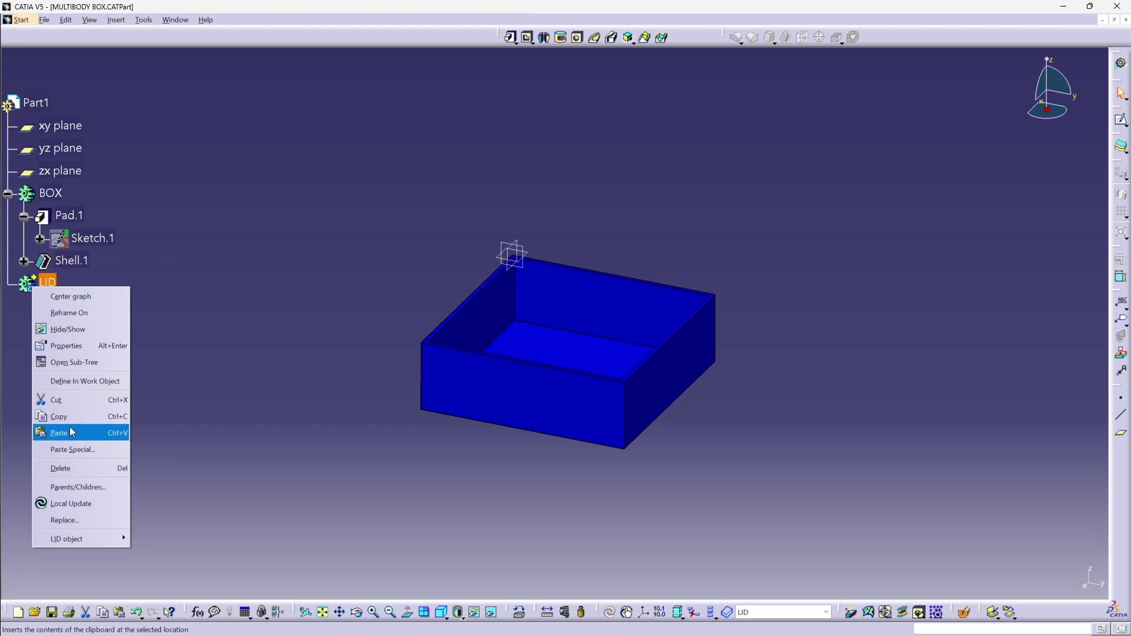
pyautogui.click(71, 433)
pyautogui.click(7, 285)
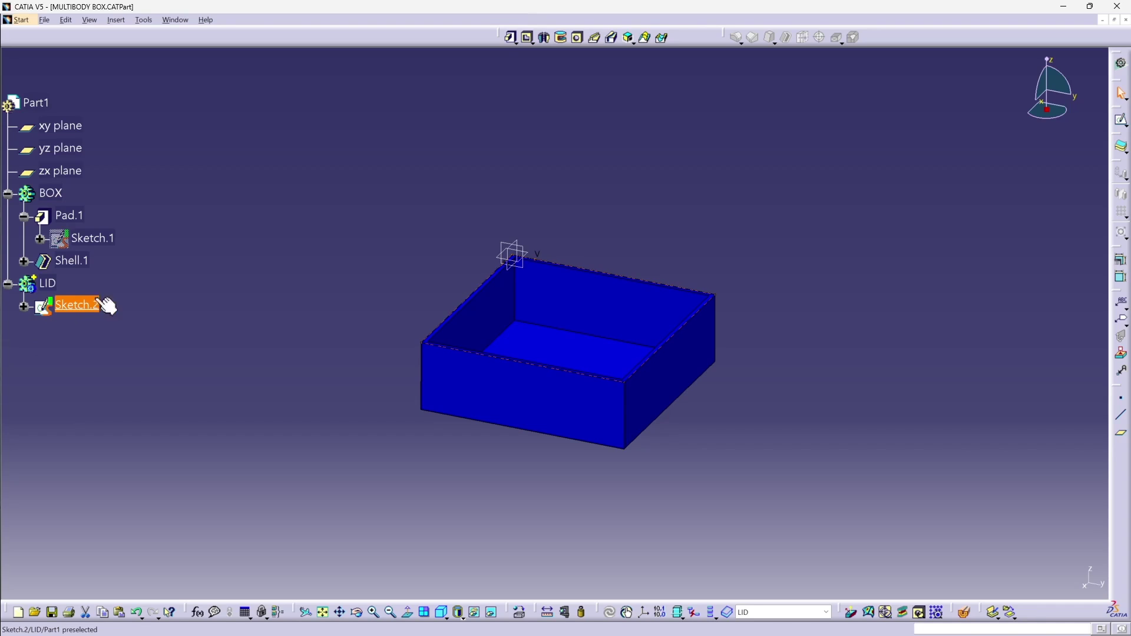
# Step: Pad Sketch.2 to a 0.25 in length in the LID body, then clear the selection
pyautogui.click(511, 37)
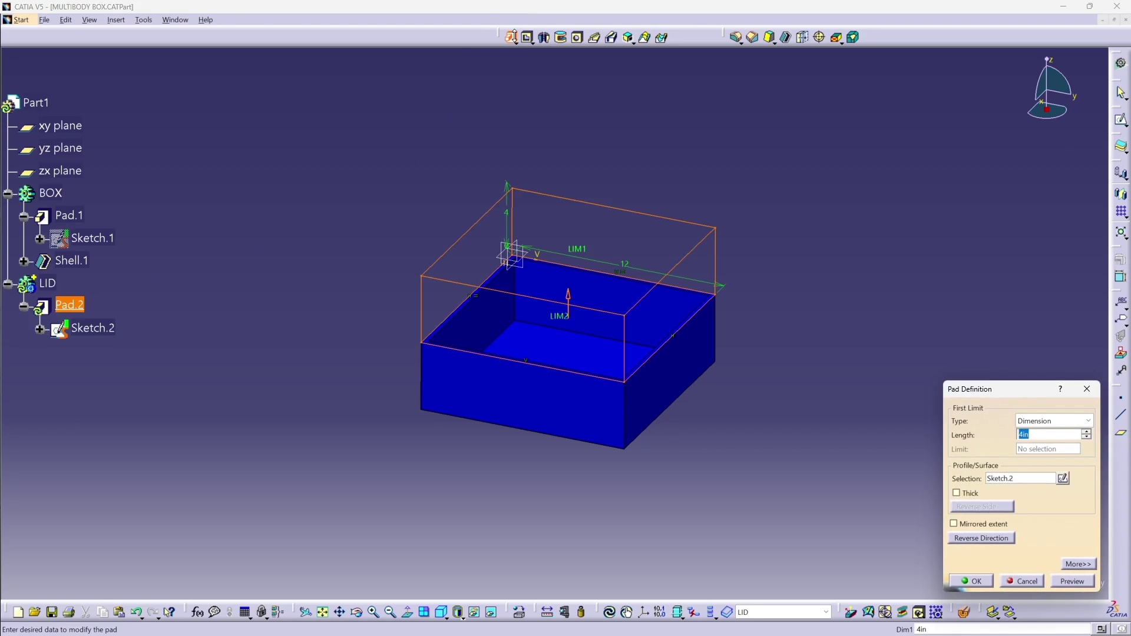
pyautogui.write('.25')
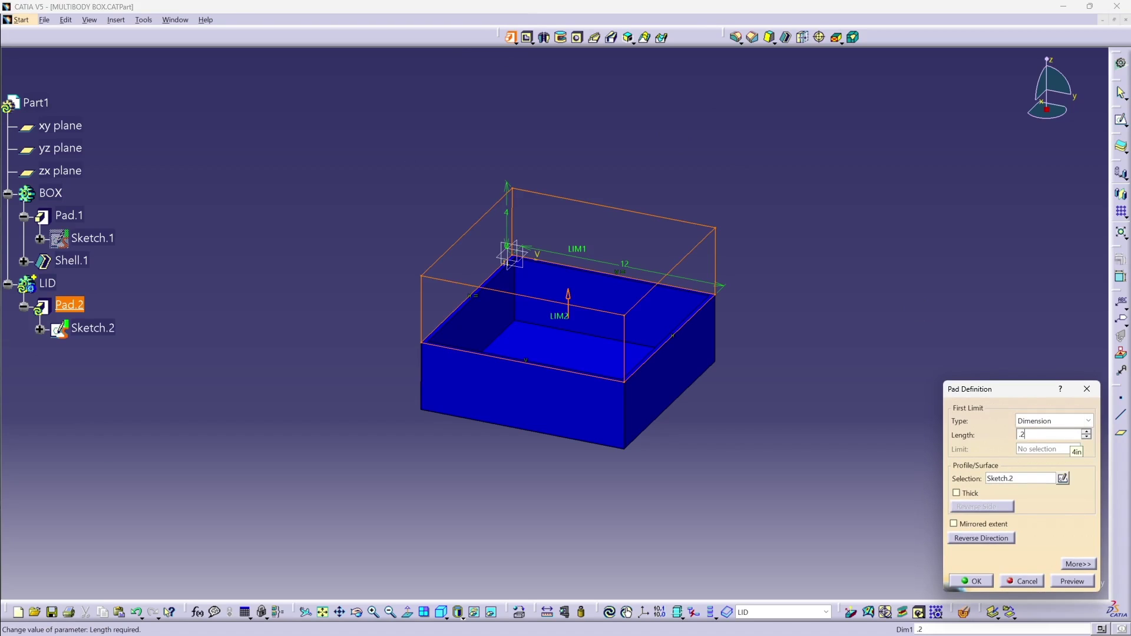
pyautogui.click(972, 583)
pyautogui.click(601, 504)
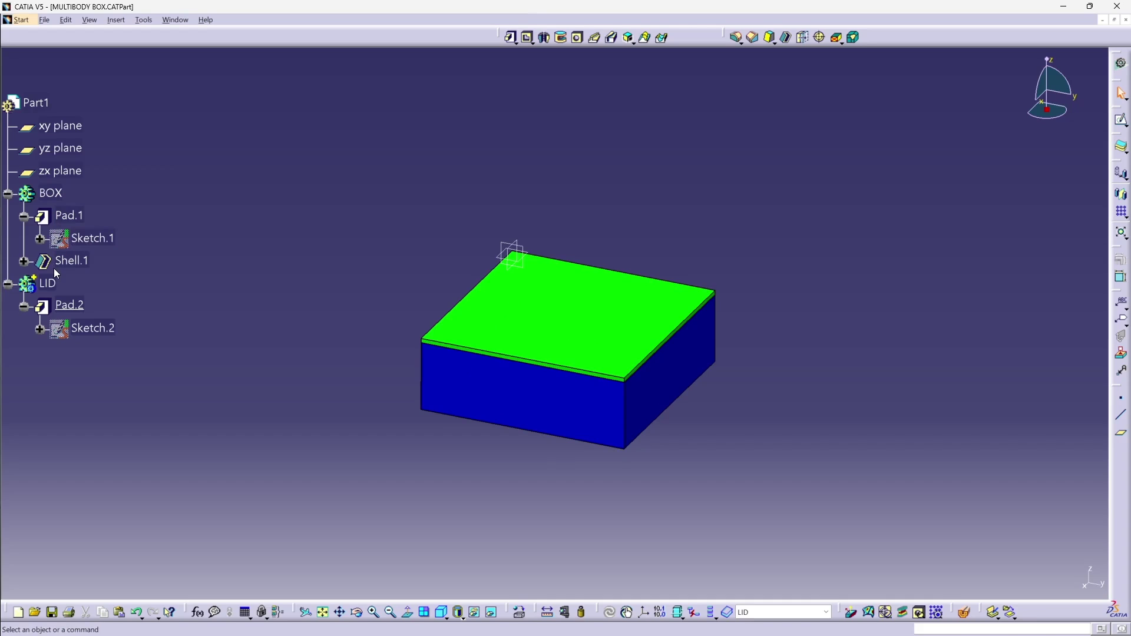
# Step: Define BOX as the in-work object from its tree context menu
pyautogui.rightClick(32, 203)
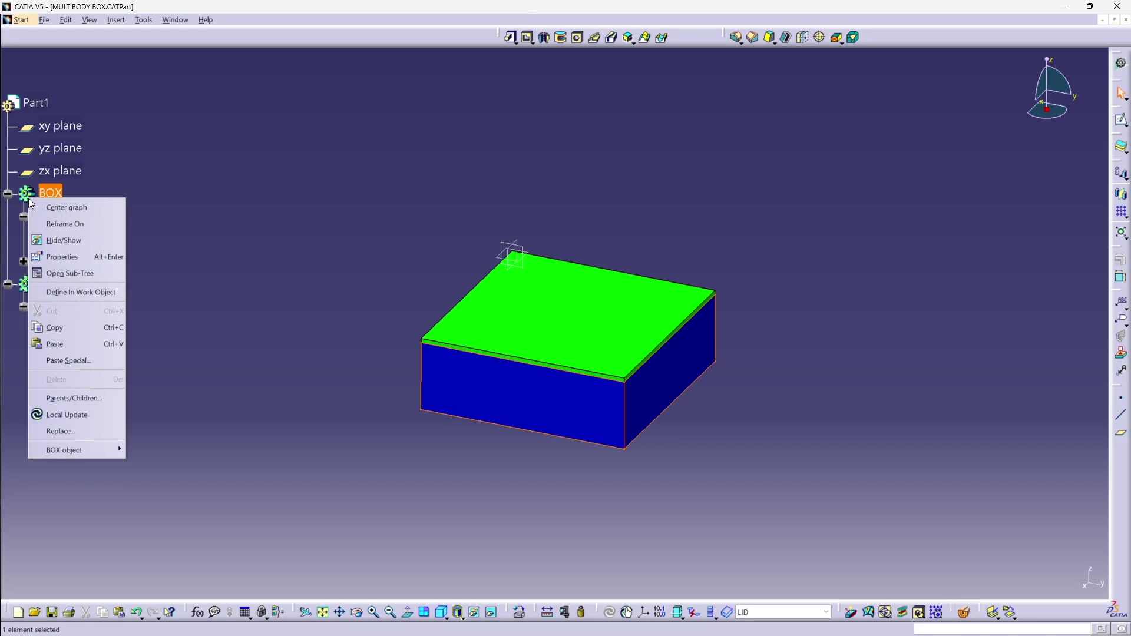
pyautogui.click(83, 292)
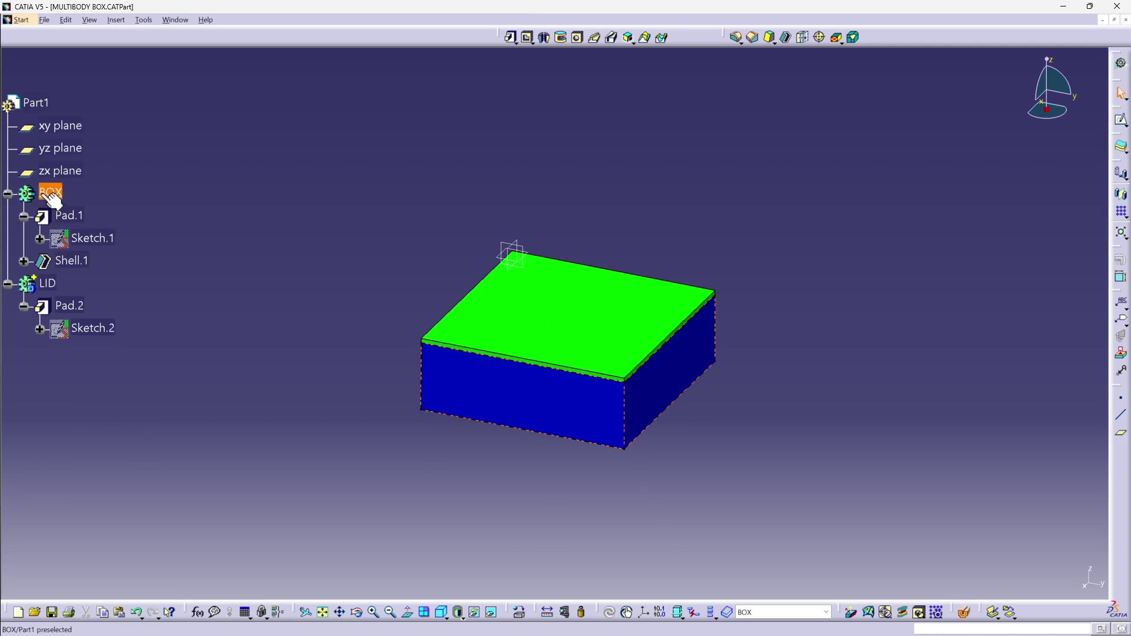
# Step: Define LID as the in-work object from its tree context menu
pyautogui.rightClick(29, 285)
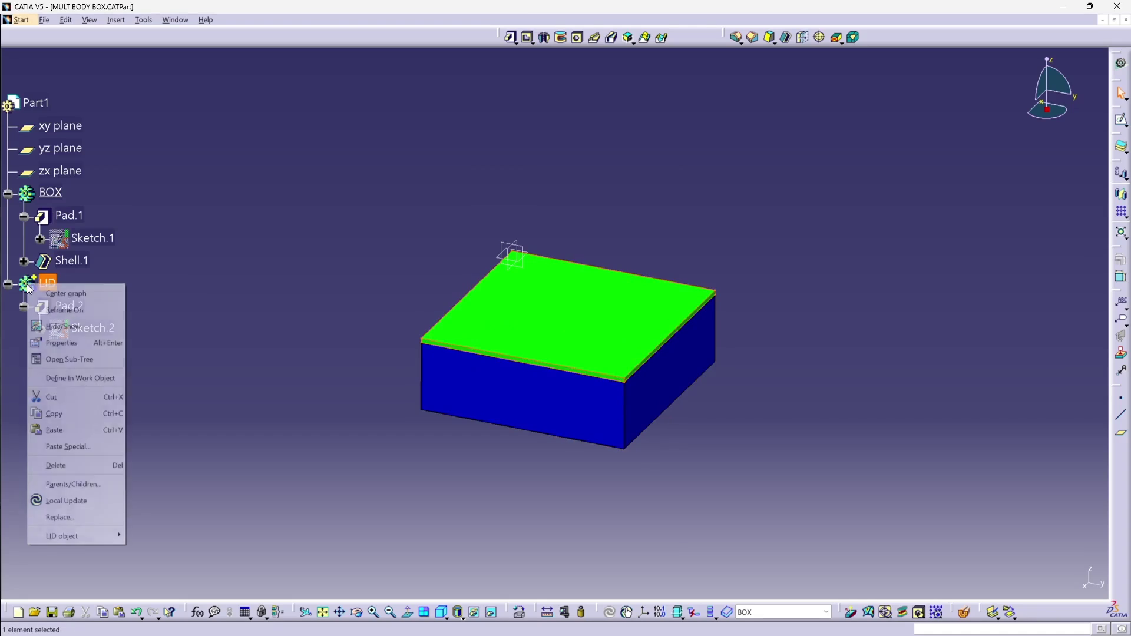
pyautogui.click(69, 381)
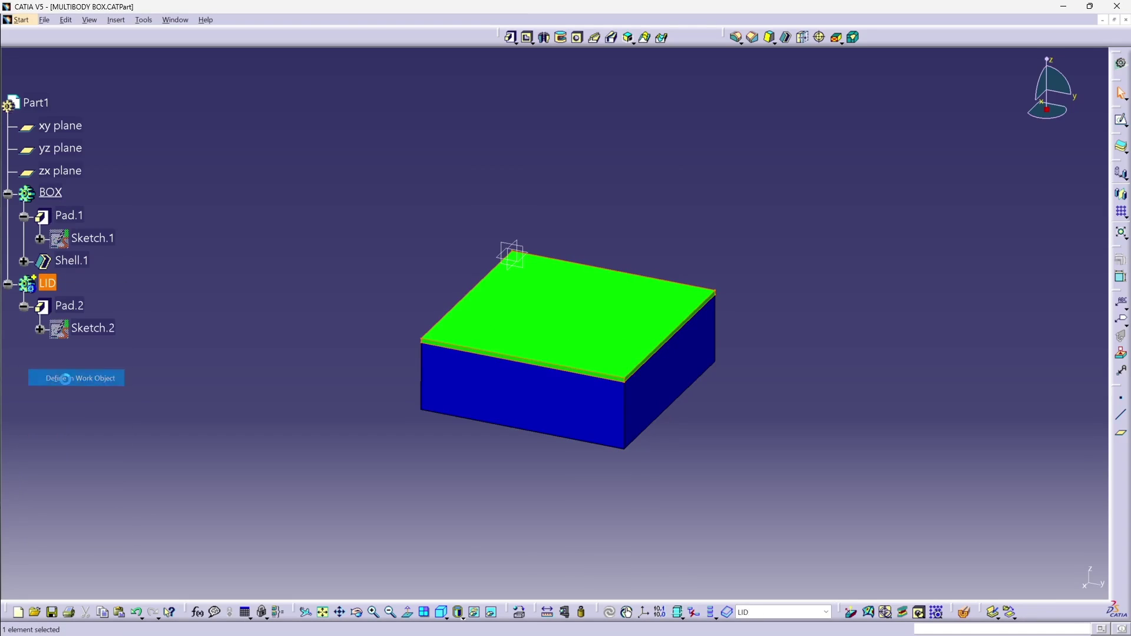